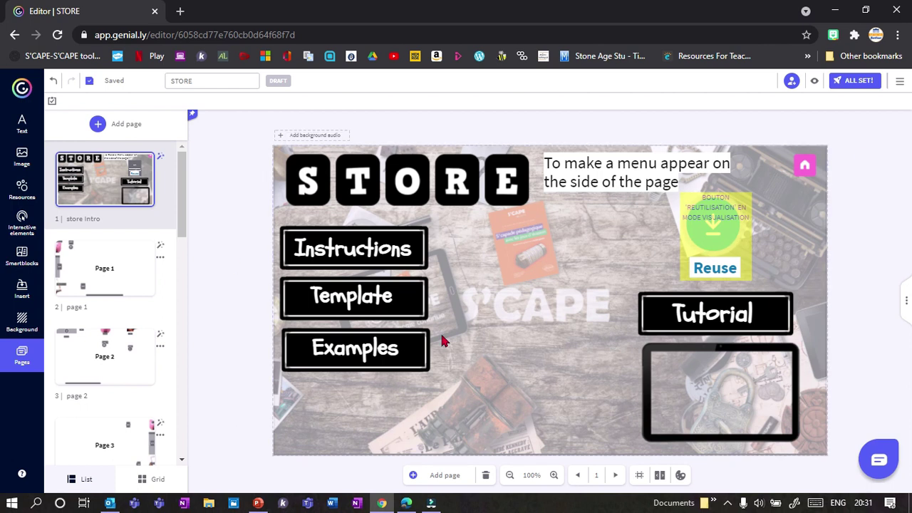
# - Open Page 1 of the STORE project on the canvas
pyautogui.click(117, 289)
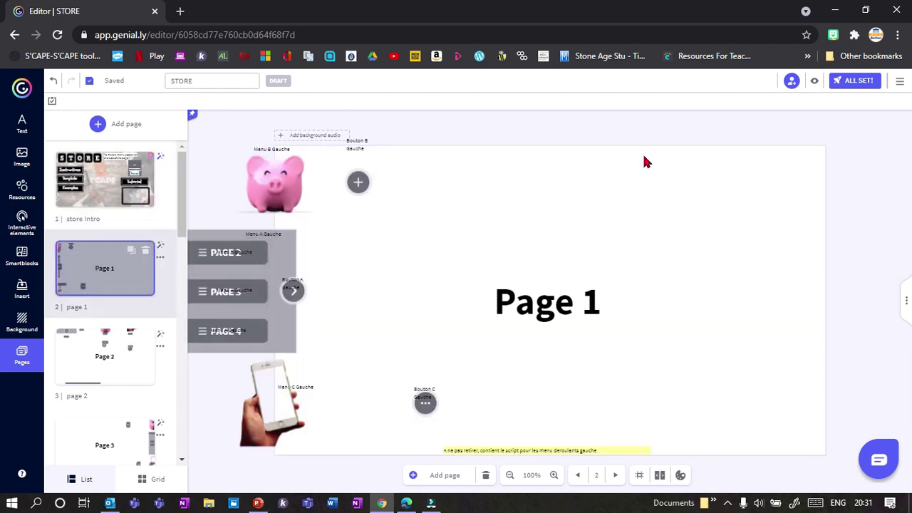
pyautogui.click(814, 81)
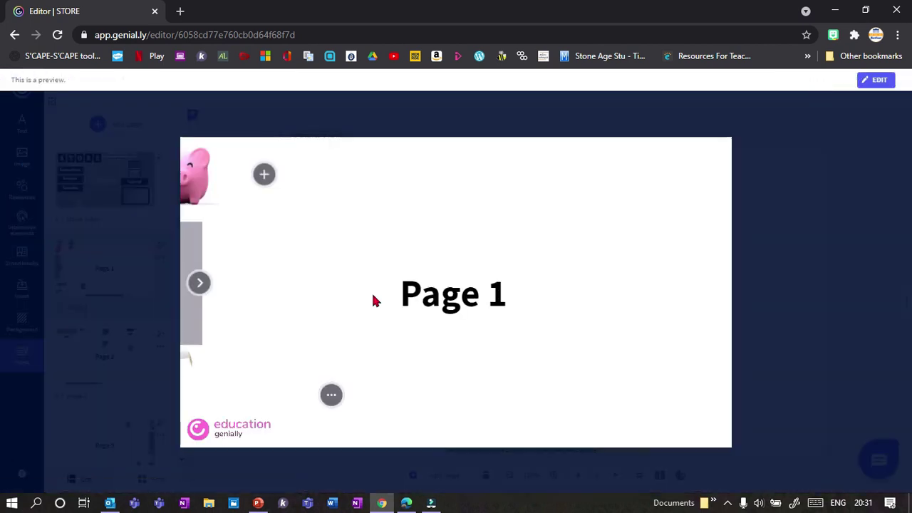
pyautogui.click(205, 287)
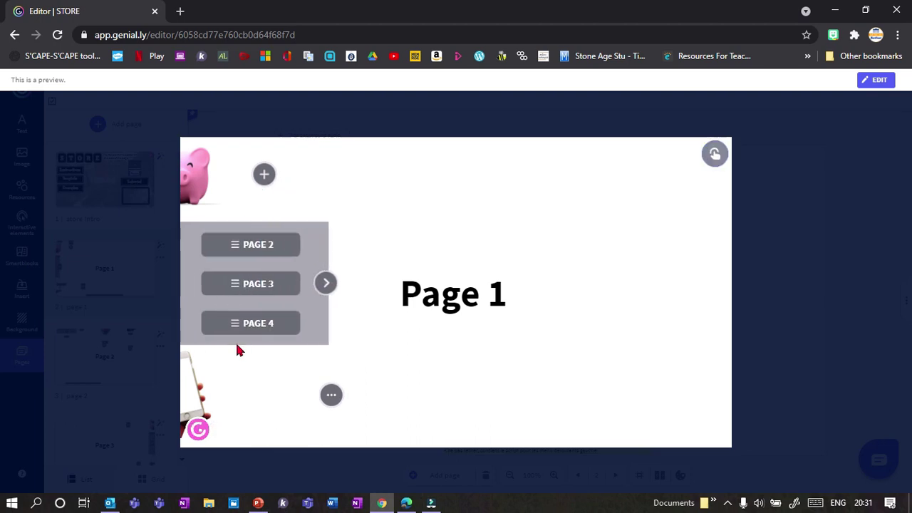
pyautogui.click(324, 288)
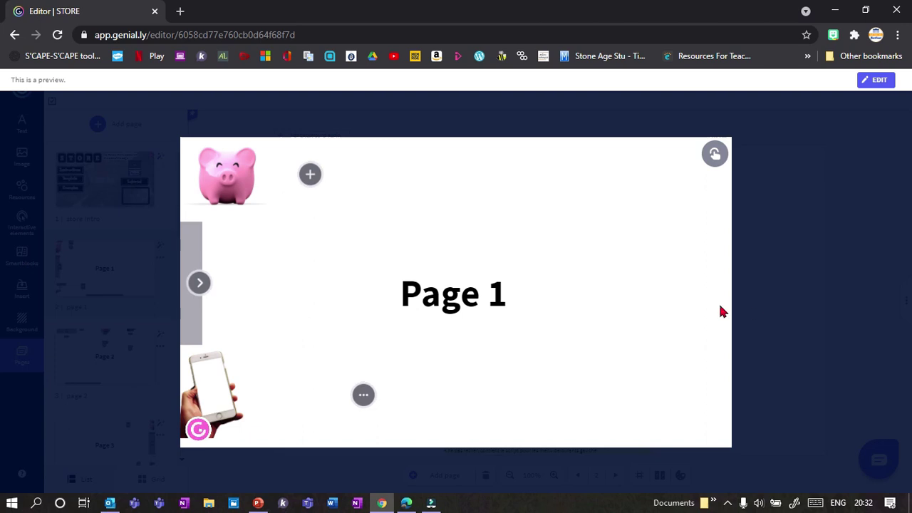
pyautogui.press('Escape')
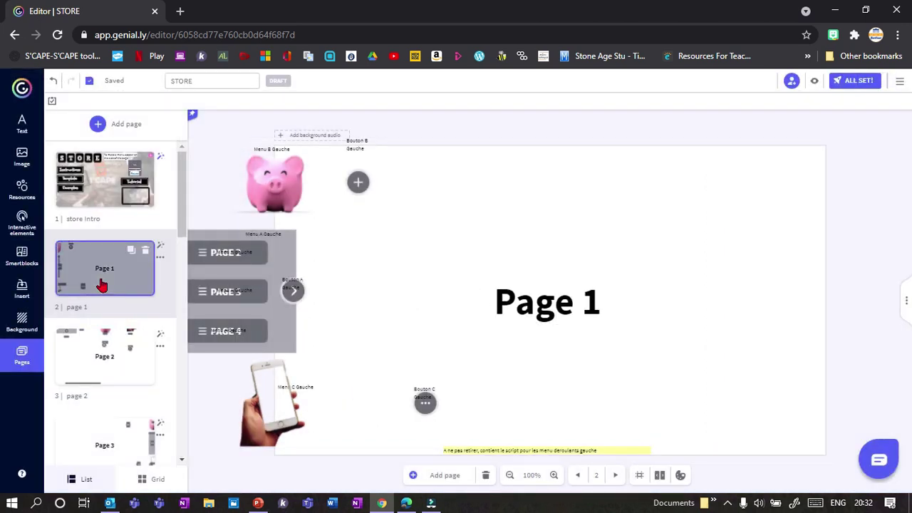
# - Open pages 2, 3 and 4 in turn, scrolling down the Pages panel
pyautogui.click(96, 380)
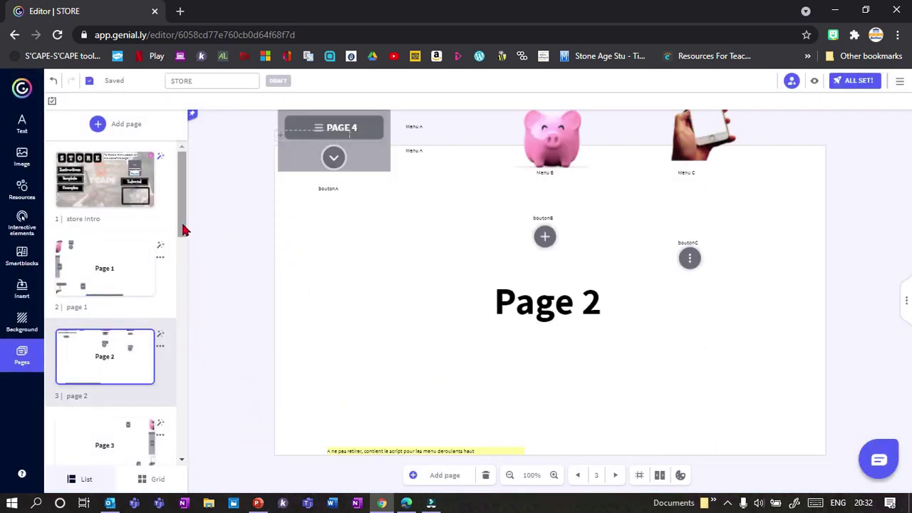
pyautogui.moveTo(182, 229); pyautogui.dragTo(179, 254)
pyautogui.click(71, 335)
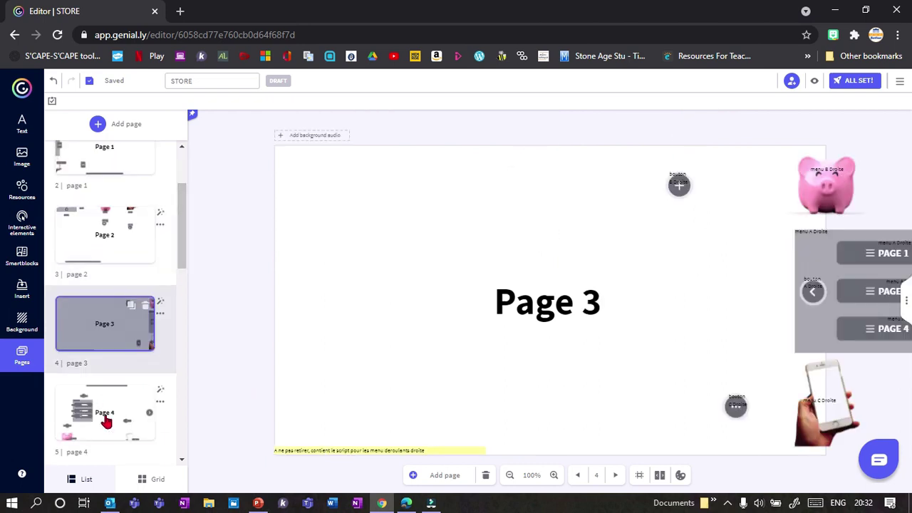
pyautogui.click(106, 422)
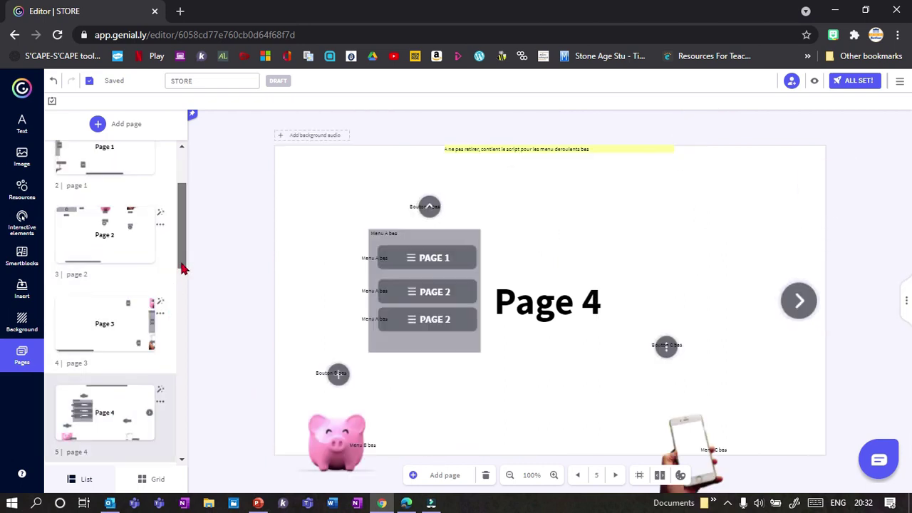
pyautogui.moveTo(183, 265); pyautogui.dragTo(183, 278)
pyautogui.scroll(-1, 183, 278)
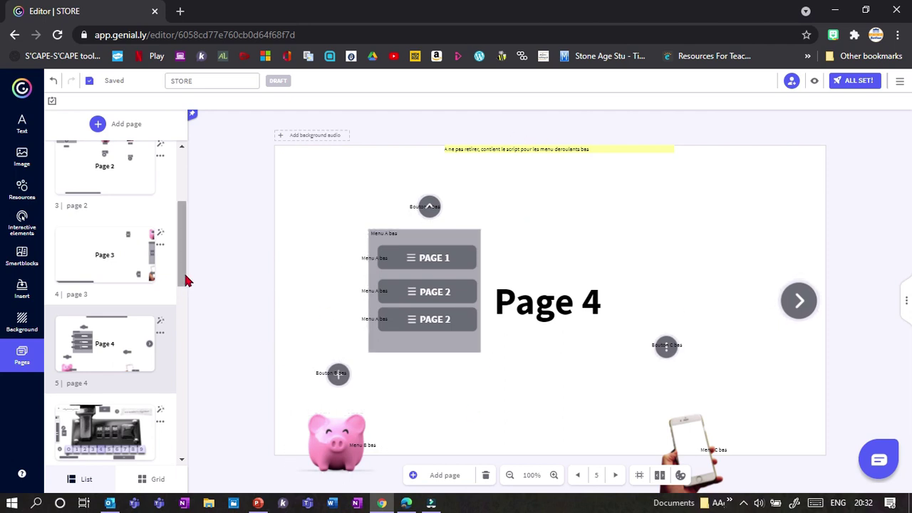
pyautogui.moveTo(185, 278); pyautogui.dragTo(184, 259)
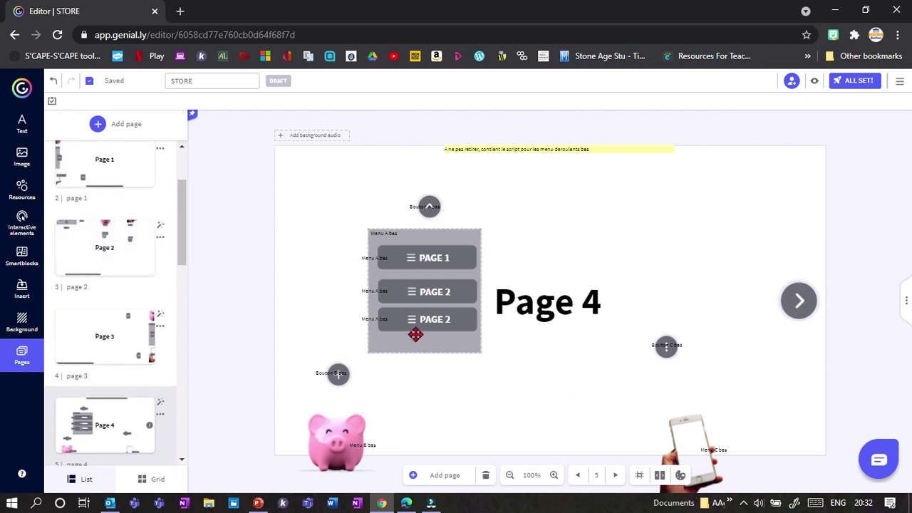
pyautogui.scroll(-1, 181, 253)
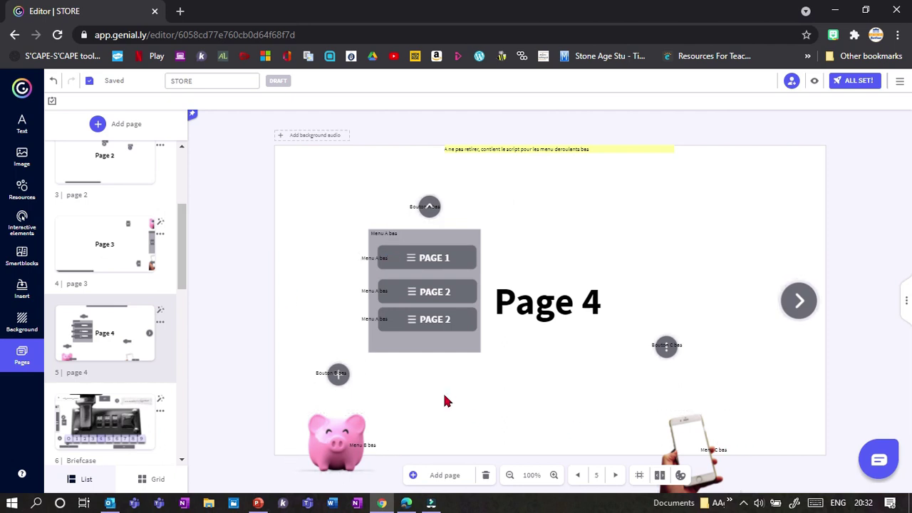
pyautogui.moveTo(185, 267); pyautogui.dragTo(184, 300)
# - Preview the Briefcase page and slide its notepad panel open, then closed again
pyautogui.click(86, 317)
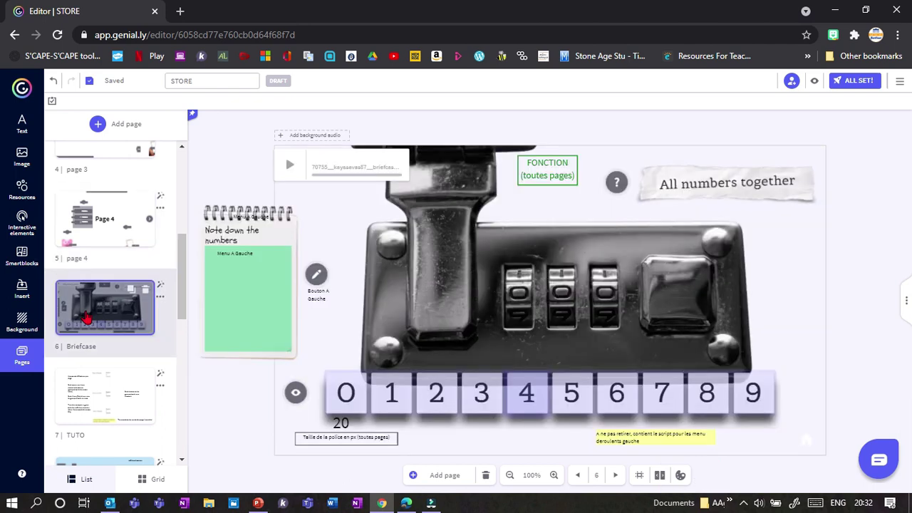
pyautogui.click(814, 80)
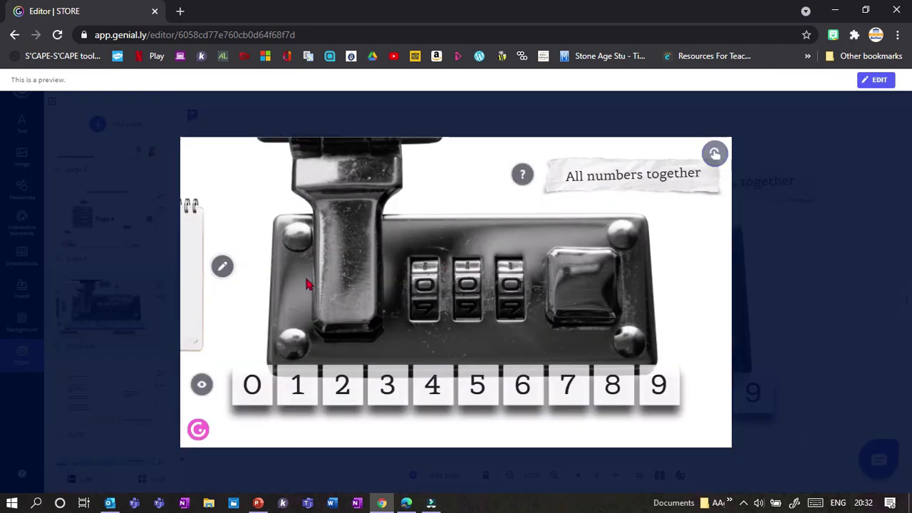
pyautogui.click(223, 269)
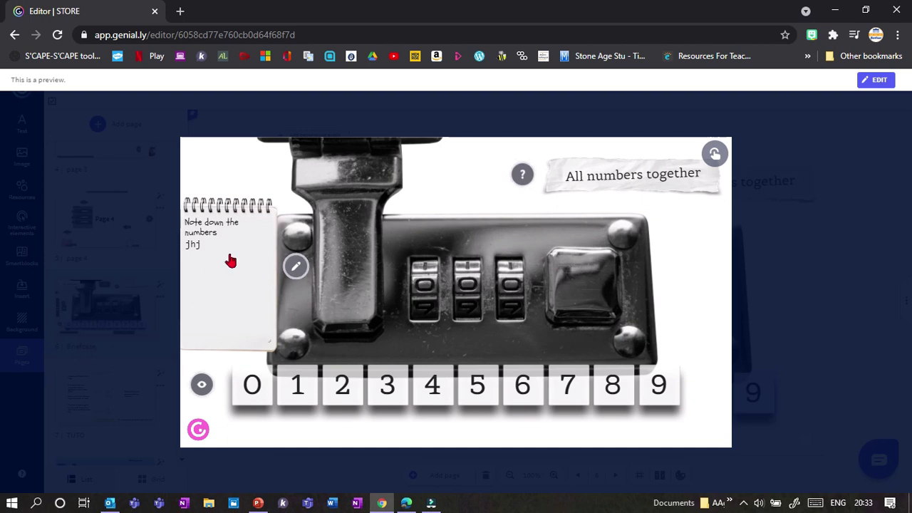
pyautogui.click(296, 266)
# - Leave the preview and open page 8, PAGE CREATION gauche
pyautogui.click(764, 315)
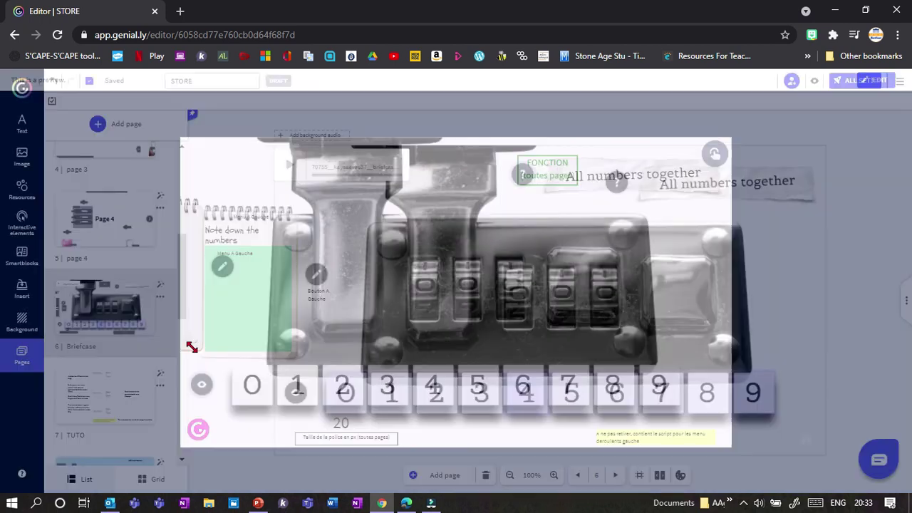
pyautogui.moveTo(183, 285); pyautogui.dragTo(185, 318)
pyautogui.scroll(-1, 185, 318)
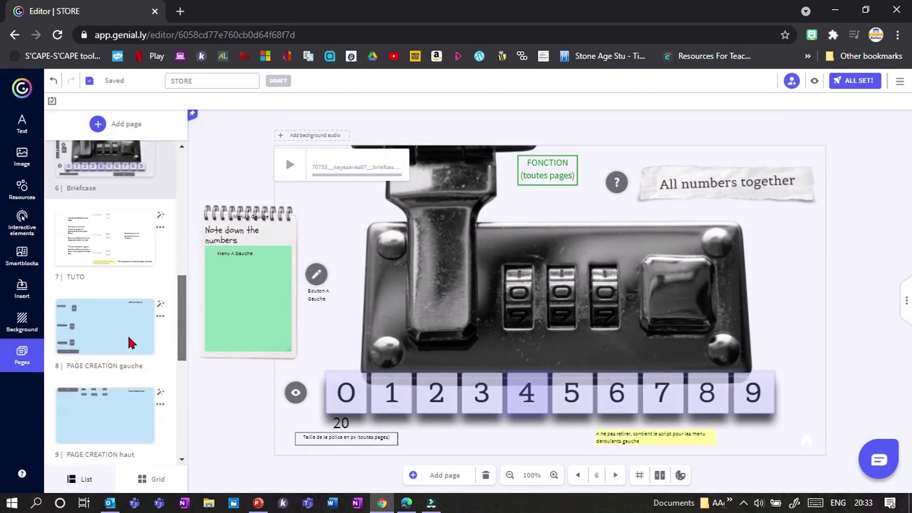
pyautogui.click(103, 340)
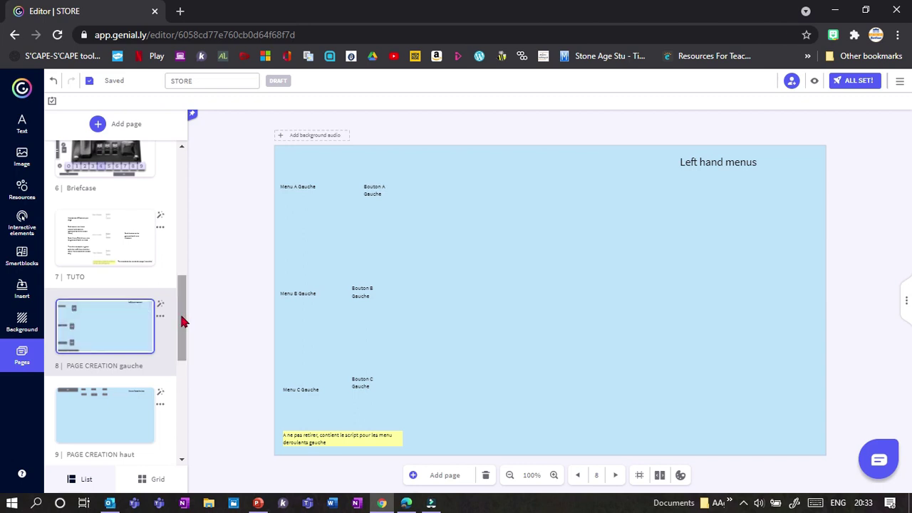
pyautogui.moveTo(181, 320); pyautogui.dragTo(183, 337)
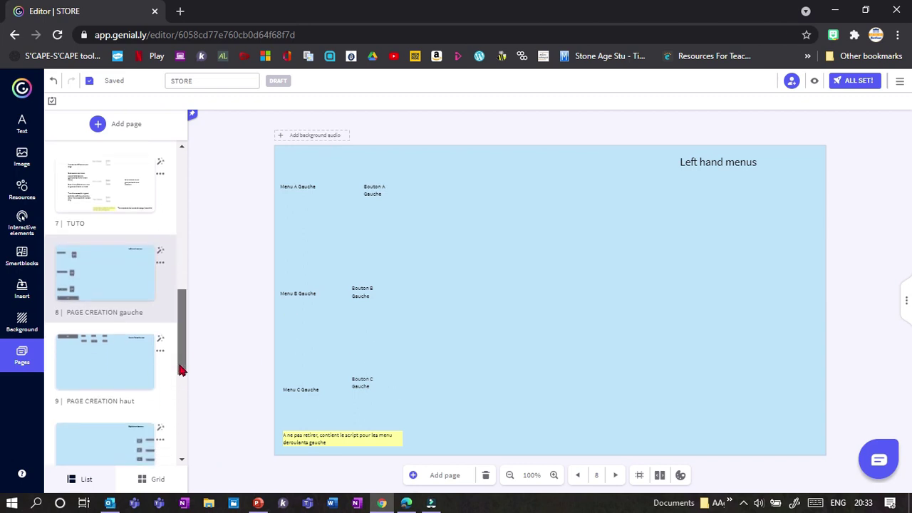
pyautogui.scroll(1, 178, 366)
pyautogui.scroll(-1, 179, 366)
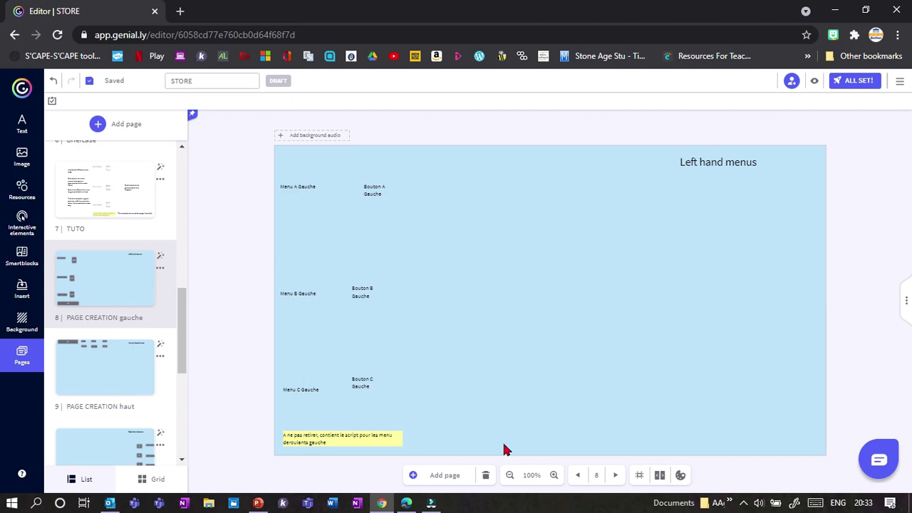
# - Zoom the page view in to 140% and briefly select all of its text
pyautogui.click(554, 476)
pyautogui.click(554, 475)
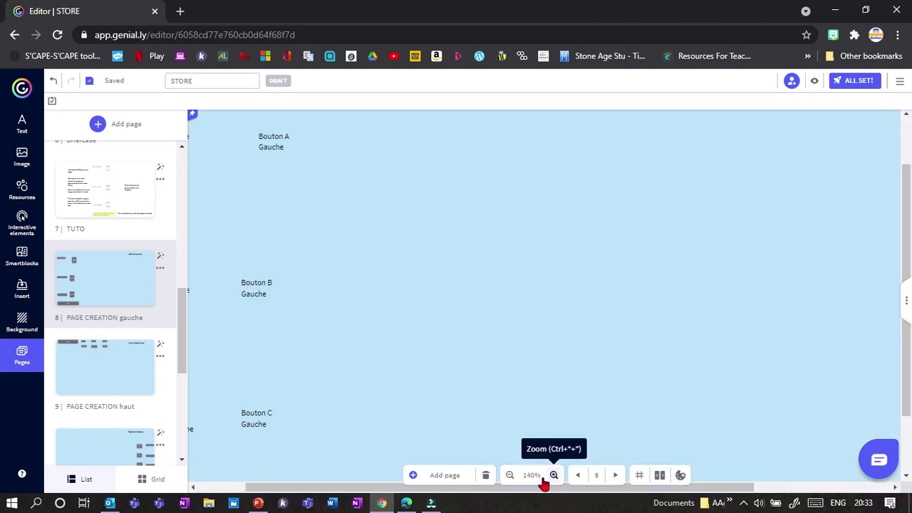
pyautogui.moveTo(480, 488); pyautogui.dragTo(338, 492)
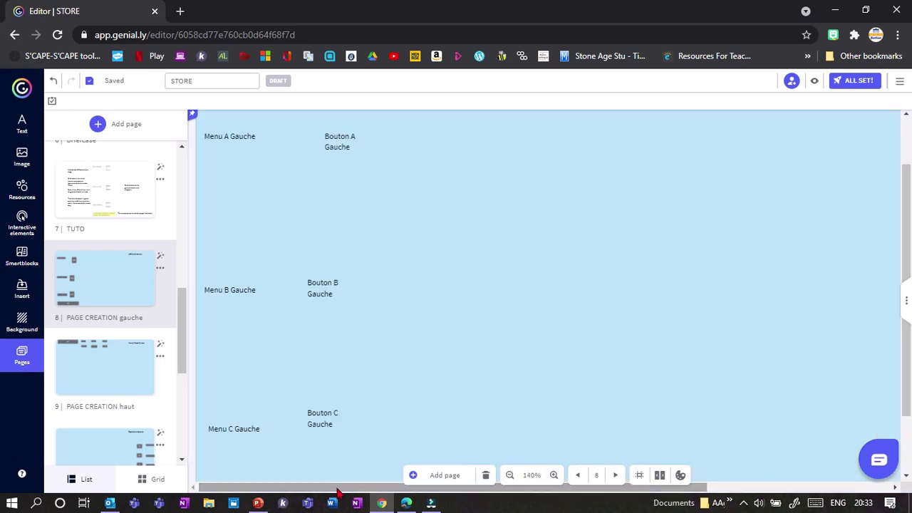
pyautogui.scroll(2, 211, 227)
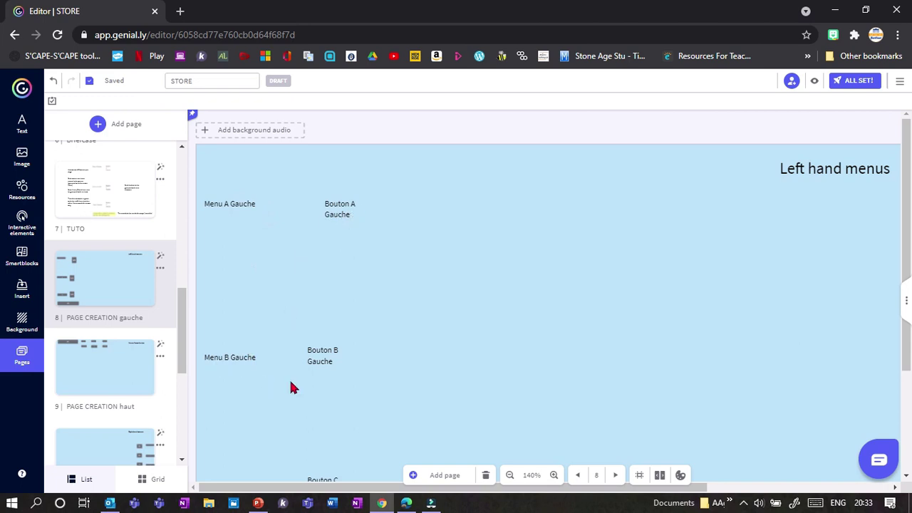
pyautogui.hotkey('ctrl', 'a')
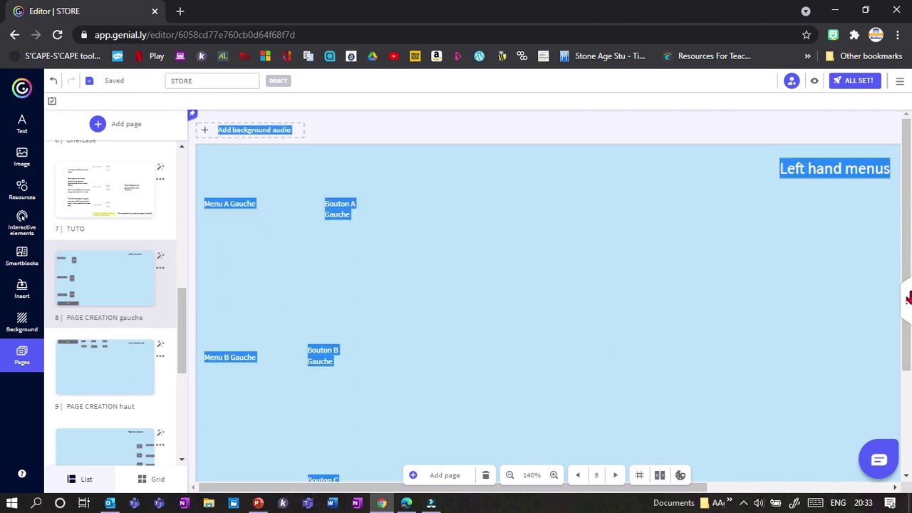
pyautogui.click(709, 282)
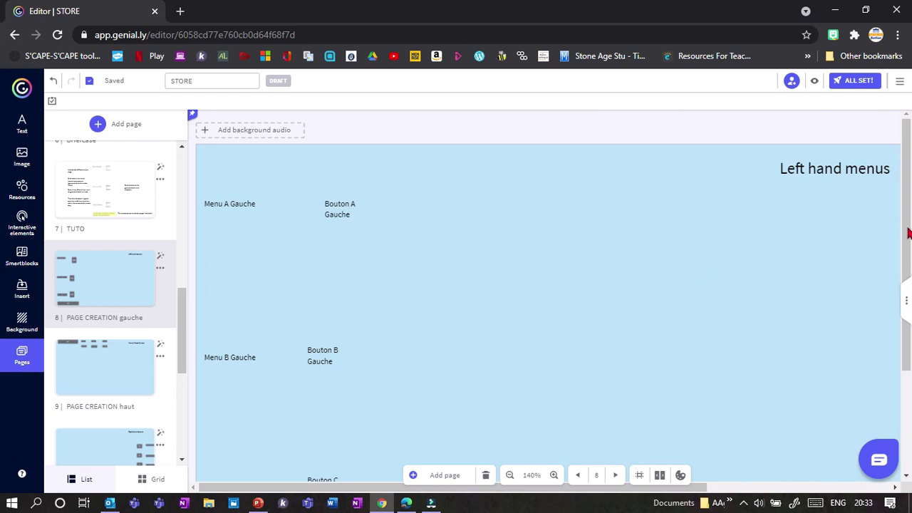
pyautogui.scroll(-2, 908, 233)
pyautogui.scroll(2, 908, 233)
# - Duplicate the Menu A Gauche label twice, stacking the copies below the original
pyautogui.click(247, 206)
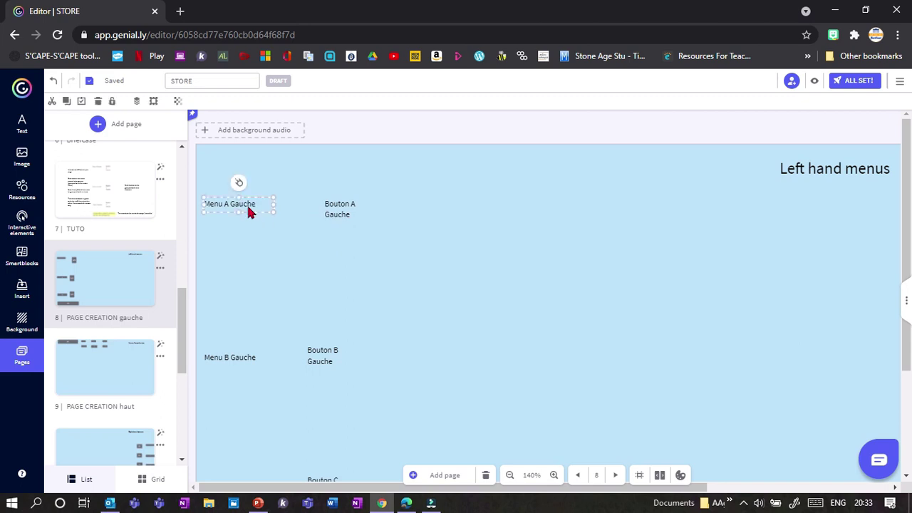
pyautogui.hotkey('ctrl', 'd')
pyautogui.moveTo(254, 206); pyautogui.dragTo(260, 272)
pyautogui.hotkey('ctrl', 'd')
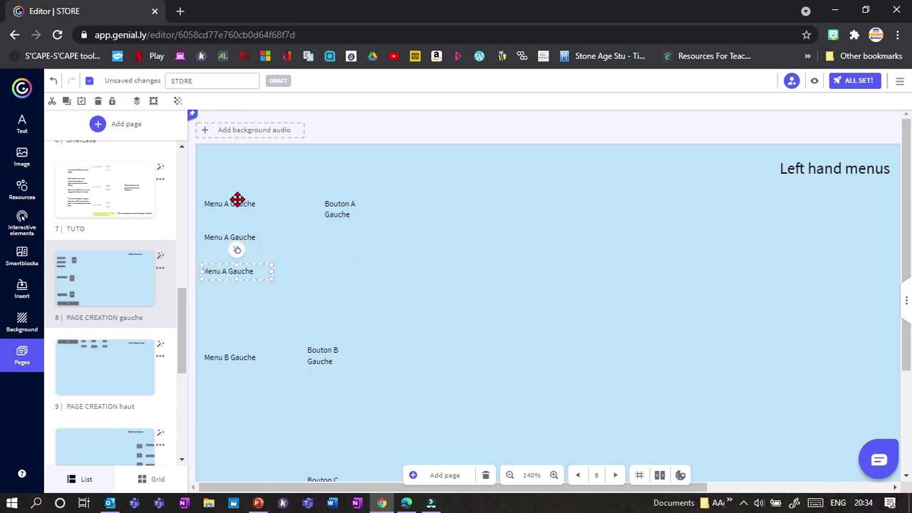
pyautogui.click(270, 305)
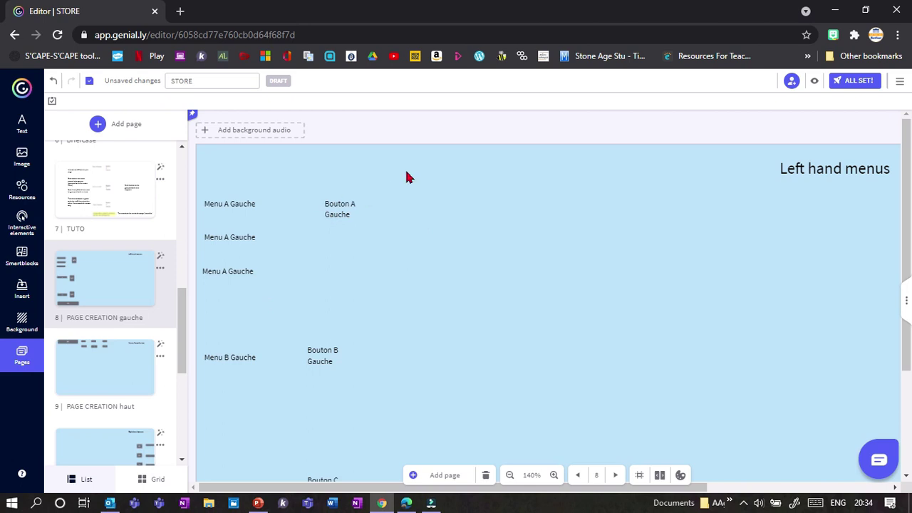
# - Select the Menu A Gauche labels together with Bouton A Gauche, then open blank page 13
pyautogui.moveTo(406, 171); pyautogui.dragTo(336, 246)
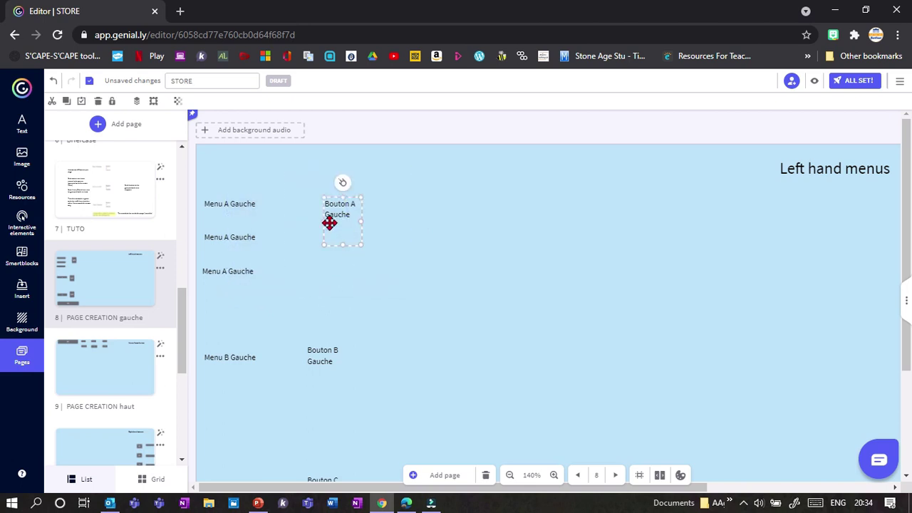
pyautogui.click(327, 254)
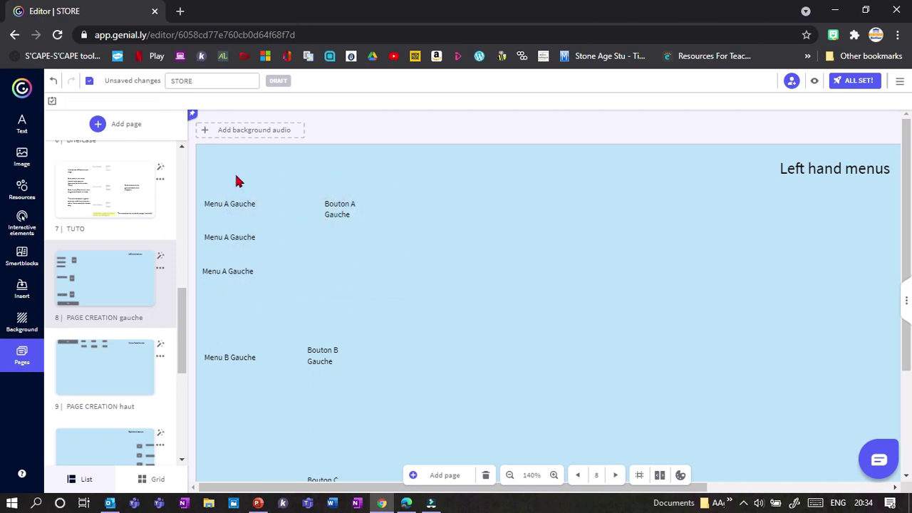
pyautogui.moveTo(382, 175); pyautogui.dragTo(226, 290)
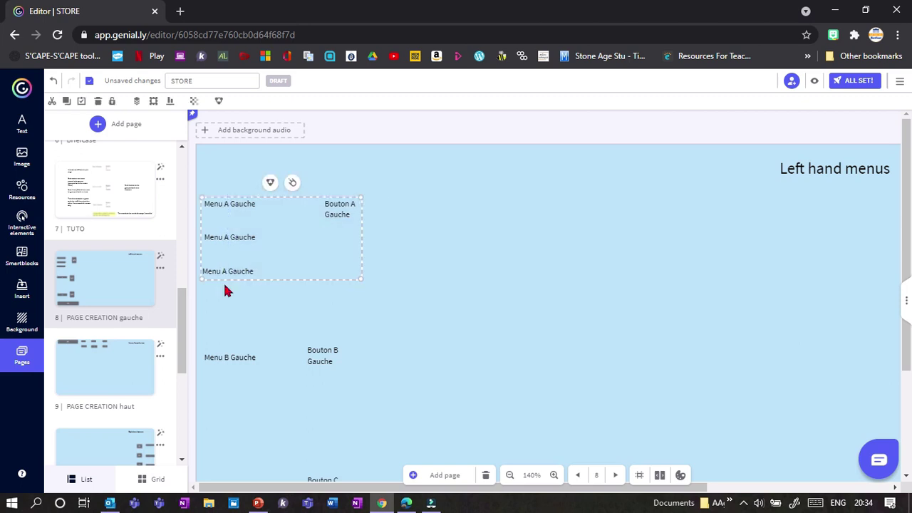
pyautogui.moveTo(186, 320); pyautogui.dragTo(183, 418)
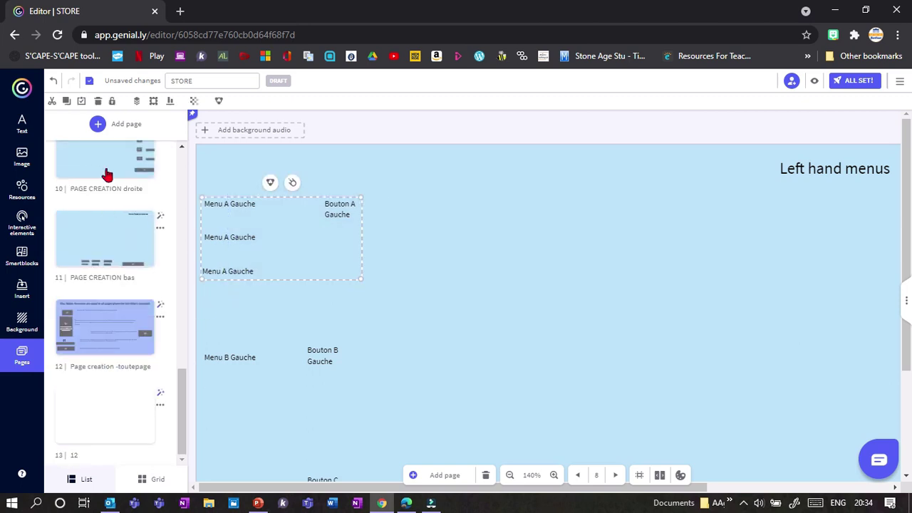
pyautogui.click(90, 408)
# - Paste the menu group onto page 13 and shrink a laptop cutout to a small thumbnail
pyautogui.hotkey('ctrl', 'v')
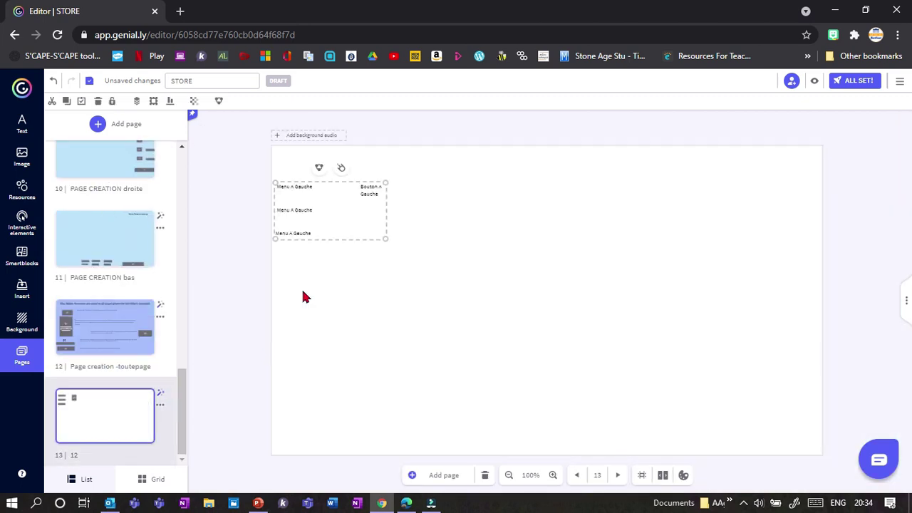
pyautogui.click(305, 273)
pyautogui.click(21, 157)
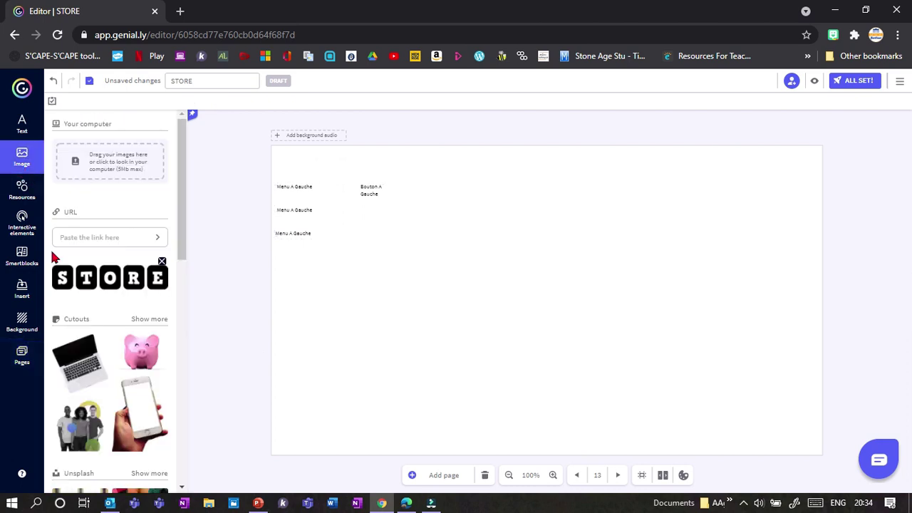
pyautogui.scroll(-2, 181, 274)
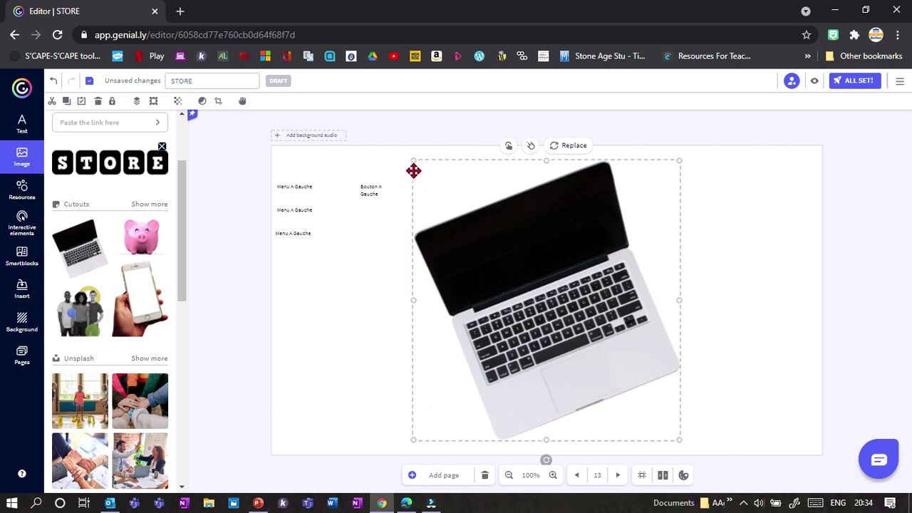
pyautogui.moveTo(410, 157); pyautogui.dragTo(243, 395)
# - Add phone and piggy bank cutouts, shrink them, and place them left of the slide
pyautogui.click(146, 312)
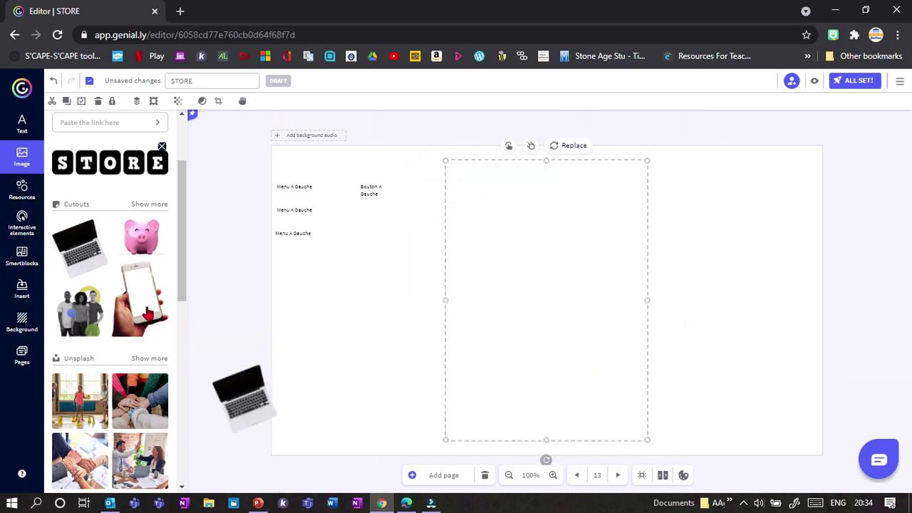
pyautogui.moveTo(648, 159); pyautogui.dragTo(519, 375)
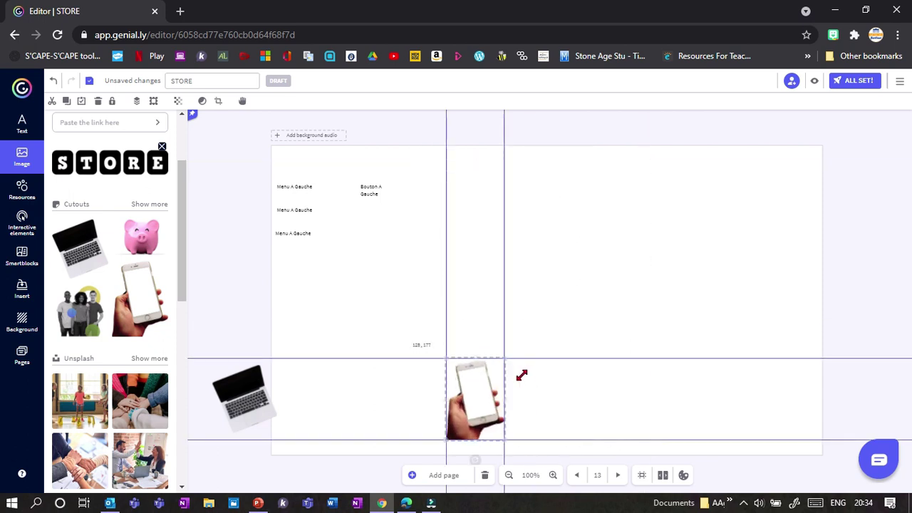
pyautogui.moveTo(470, 402); pyautogui.dragTo(246, 298)
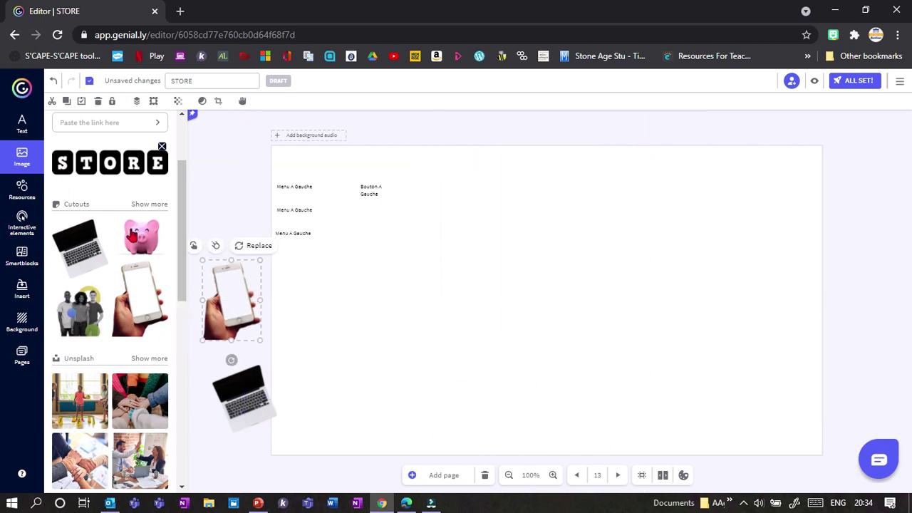
pyautogui.click(129, 234)
pyautogui.moveTo(682, 215); pyautogui.dragTo(527, 332)
pyautogui.moveTo(452, 367); pyautogui.dragTo(210, 175)
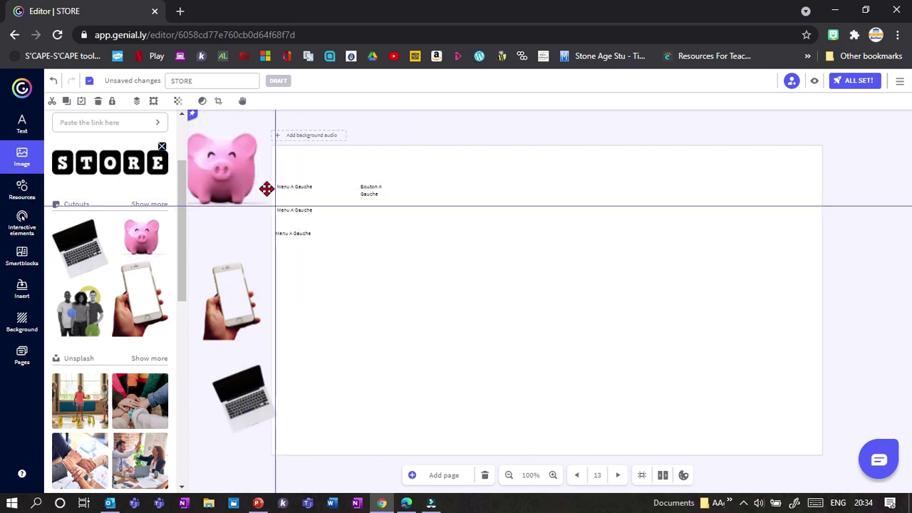
# - Move the three Menu A Gauche texts onto the pig, phone and laptop; lower Bouton A Gauche
pyautogui.moveTo(289, 187); pyautogui.dragTo(231, 158)
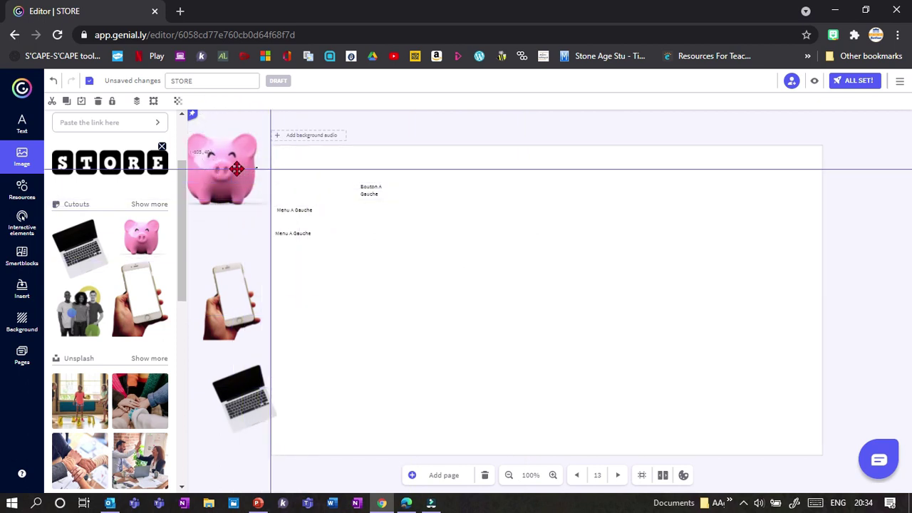
pyautogui.moveTo(299, 209); pyautogui.dragTo(225, 283)
pyautogui.moveTo(301, 231); pyautogui.dragTo(208, 370)
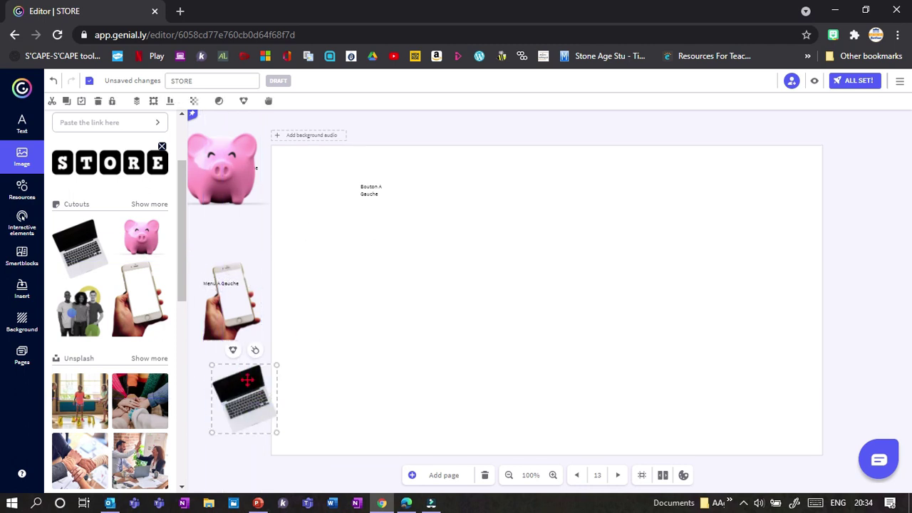
pyautogui.click(246, 380)
pyautogui.moveTo(312, 337); pyautogui.dragTo(258, 289)
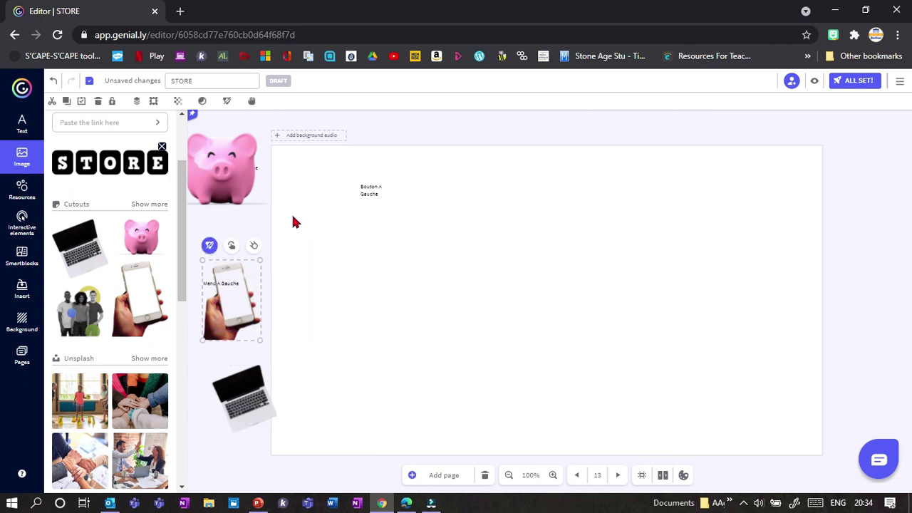
pyautogui.moveTo(292, 212); pyautogui.dragTo(263, 173)
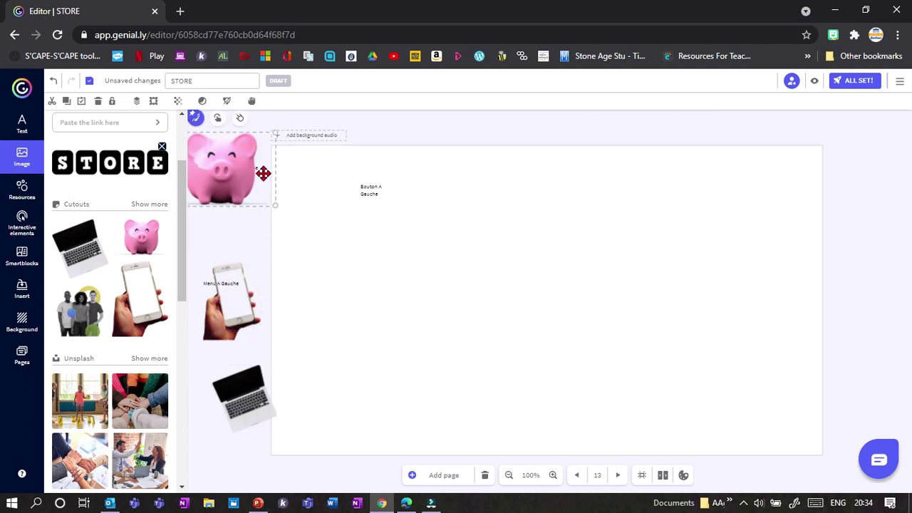
pyautogui.moveTo(362, 193); pyautogui.dragTo(380, 226)
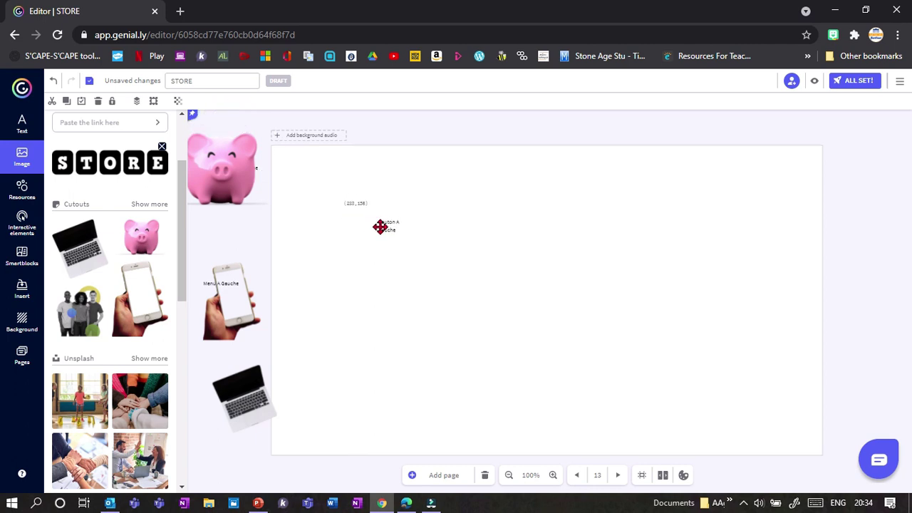
# - Add a right-arrow interactive button with the Bouton A Gauche text beside it
pyautogui.click(22, 223)
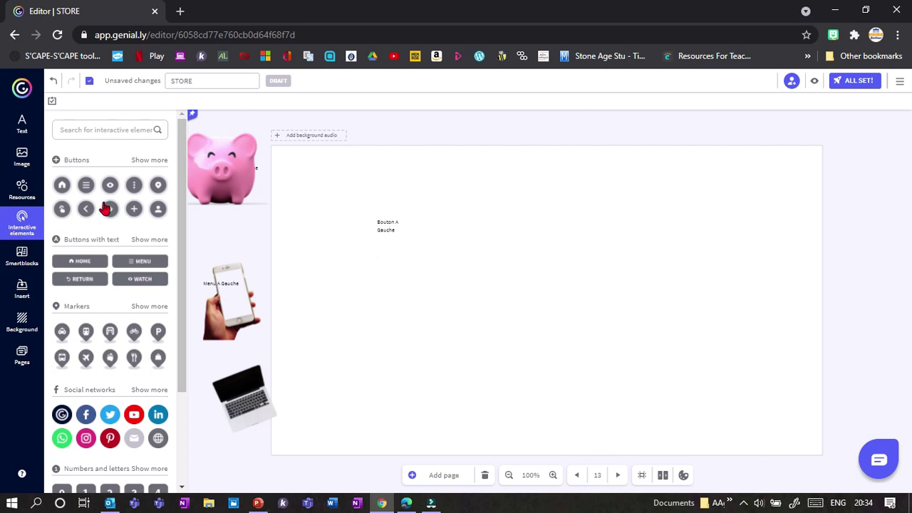
pyautogui.click(107, 208)
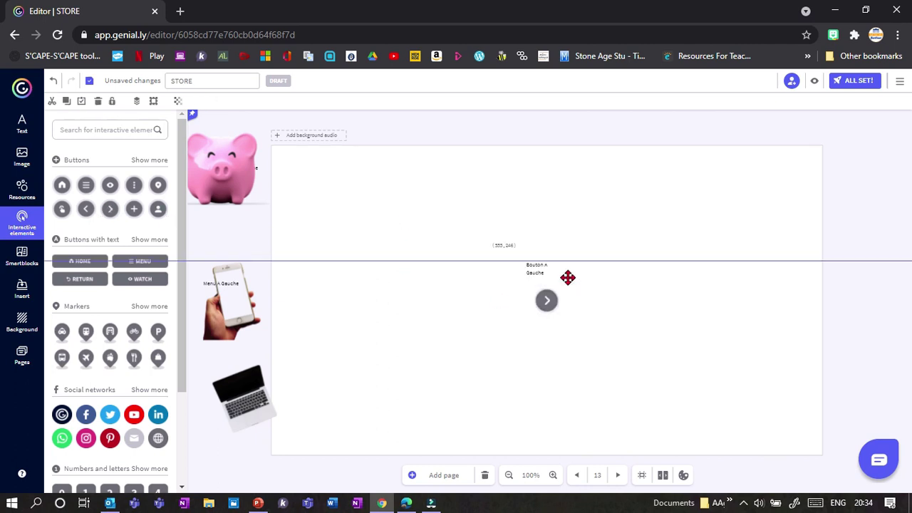
pyautogui.moveTo(567, 277); pyautogui.dragTo(599, 314)
pyautogui.moveTo(617, 344); pyautogui.dragTo(516, 282)
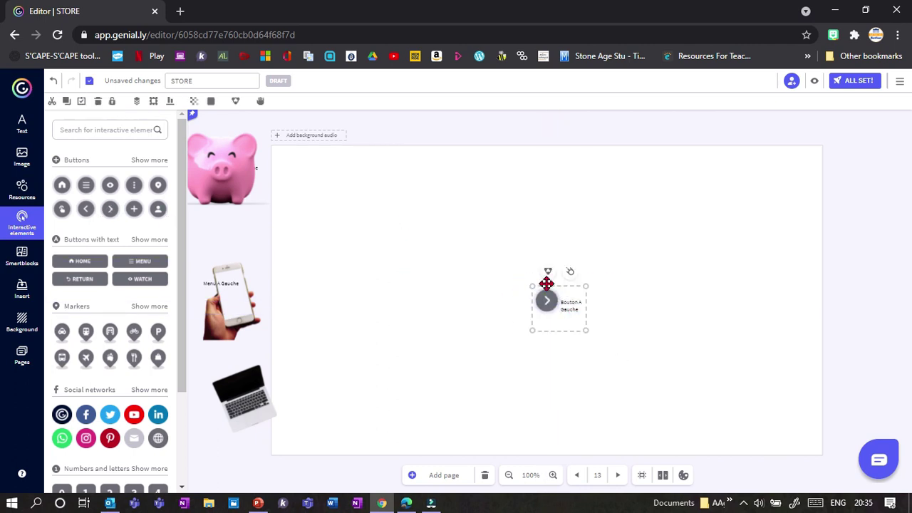
# - Group the arrow button with its Bouton A Gauche text and test it in preview
pyautogui.click(547, 271)
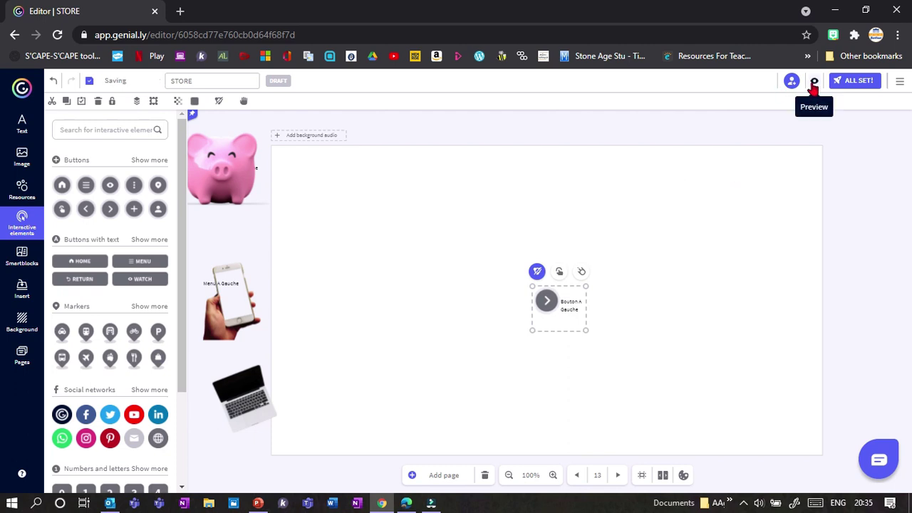
pyautogui.click(813, 82)
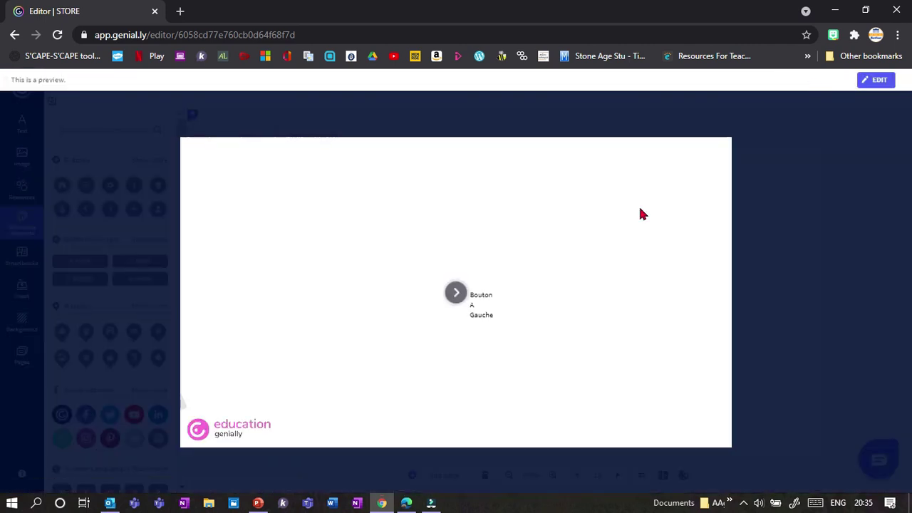
pyautogui.click(810, 285)
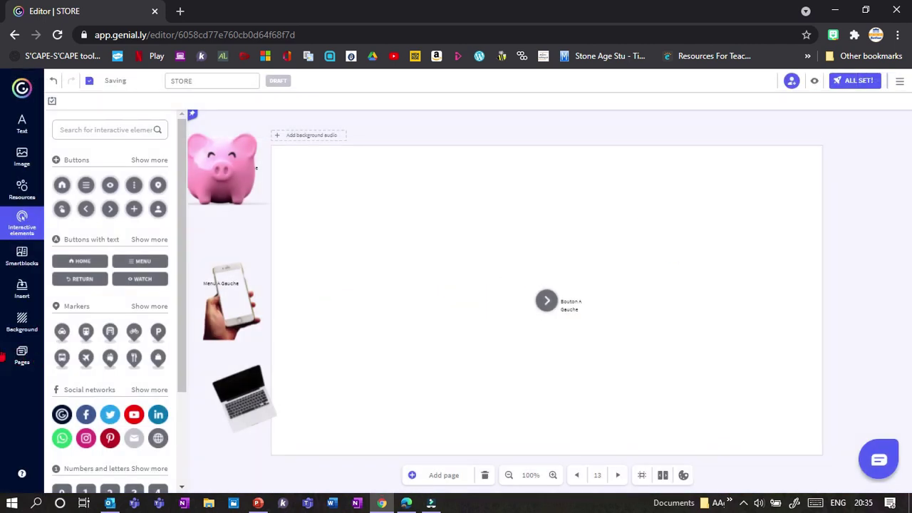
# - Go to page 8, Left hand menus, and select its yellow script note text box
pyautogui.click(14, 355)
pyautogui.click(132, 260)
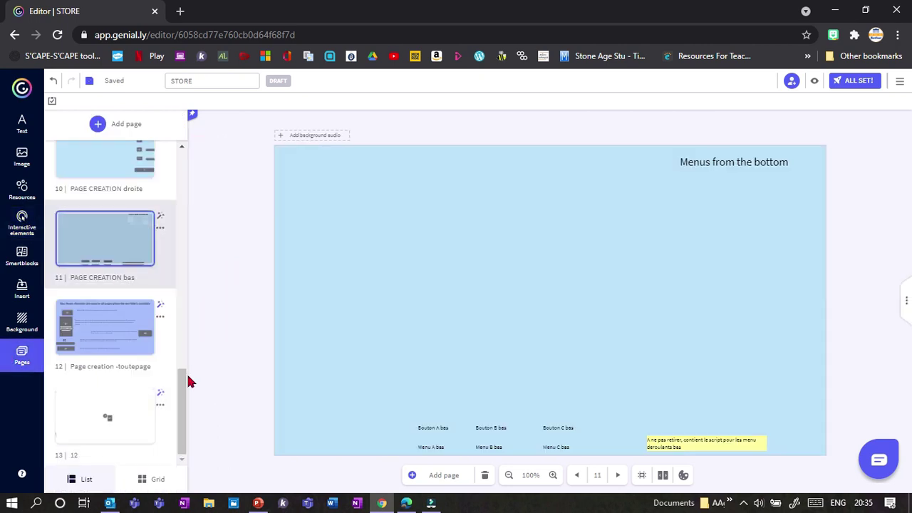
pyautogui.moveTo(181, 388); pyautogui.dragTo(165, 316)
pyautogui.click(99, 275)
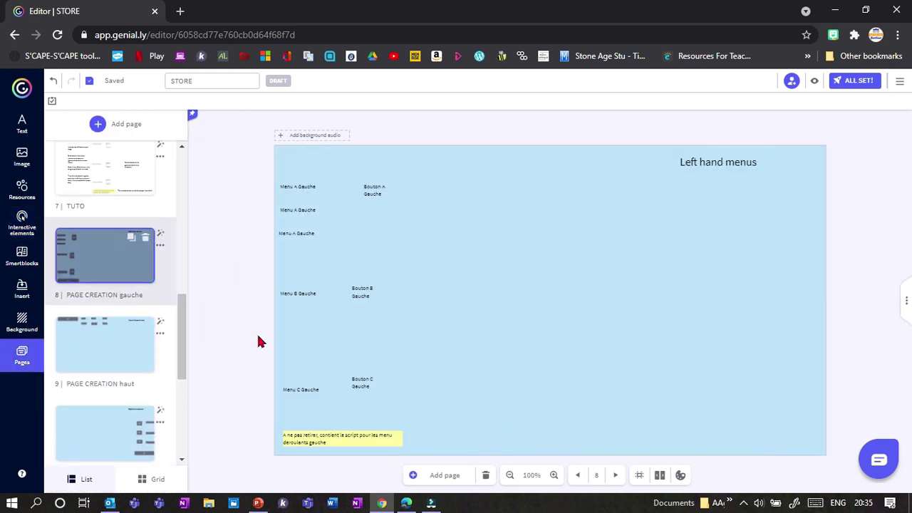
pyautogui.click(314, 442)
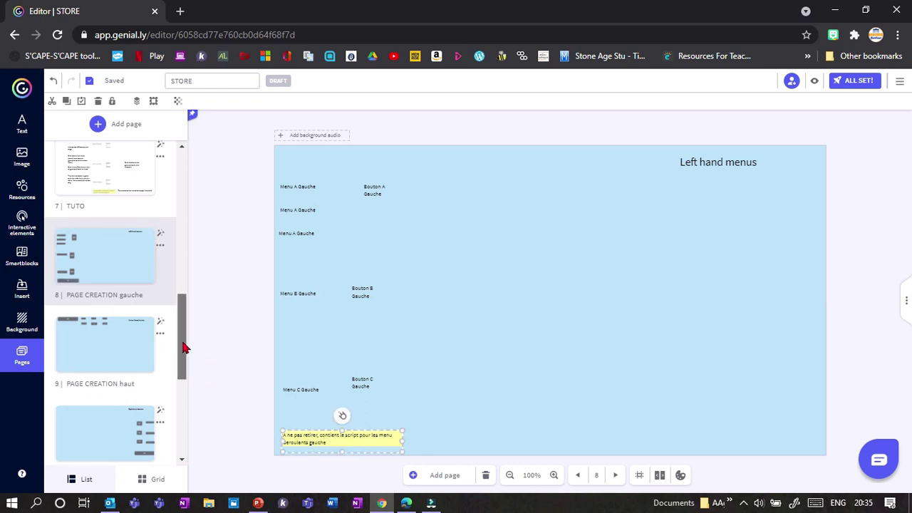
# - Paste the yellow script note onto page 13, shift it right, and preview
pyautogui.moveTo(181, 346); pyautogui.dragTo(171, 435)
pyautogui.click(105, 424)
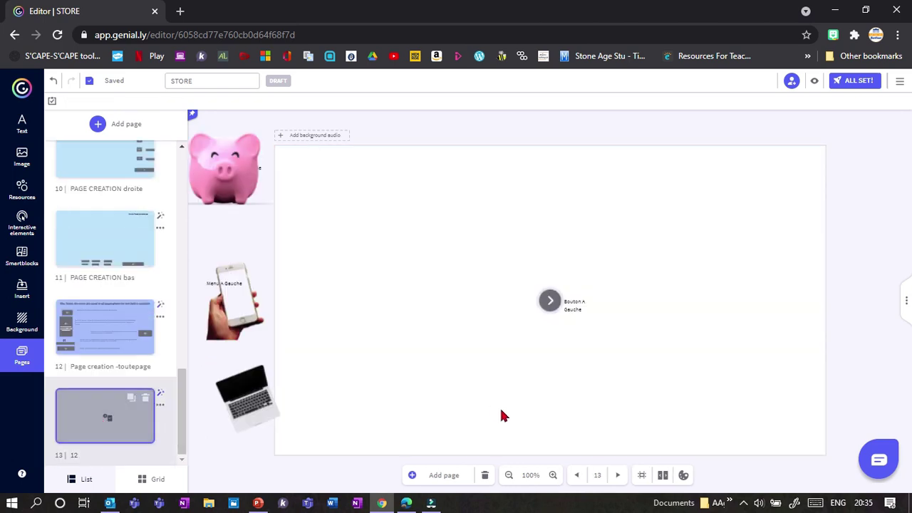
pyautogui.hotkey('ctrl', 'v')
pyautogui.moveTo(403, 434); pyautogui.dragTo(459, 445)
pyautogui.click(815, 80)
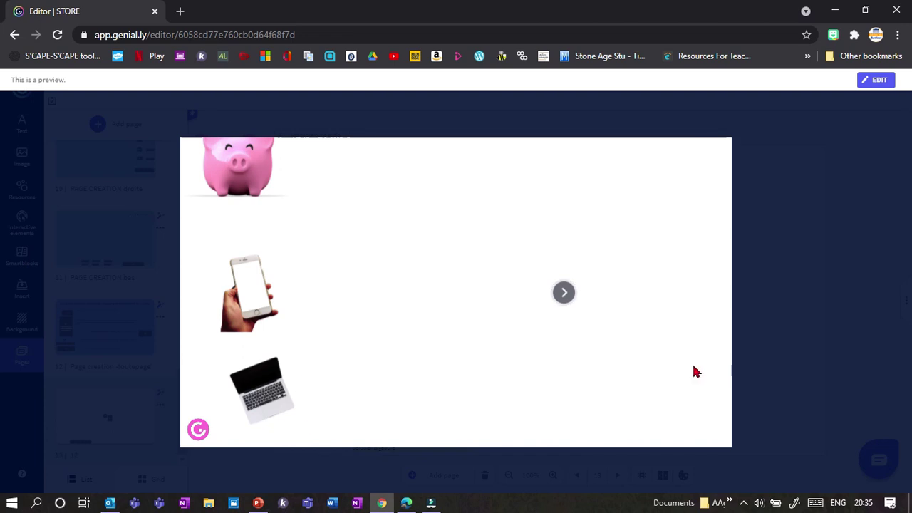
# - Nudge the phone cutout slightly right, then preview the arrow sliding the images away
pyautogui.press('Escape')
pyautogui.moveTo(283, 309); pyautogui.dragTo(332, 307)
pyautogui.moveTo(538, 194); pyautogui.dragTo(538, 192)
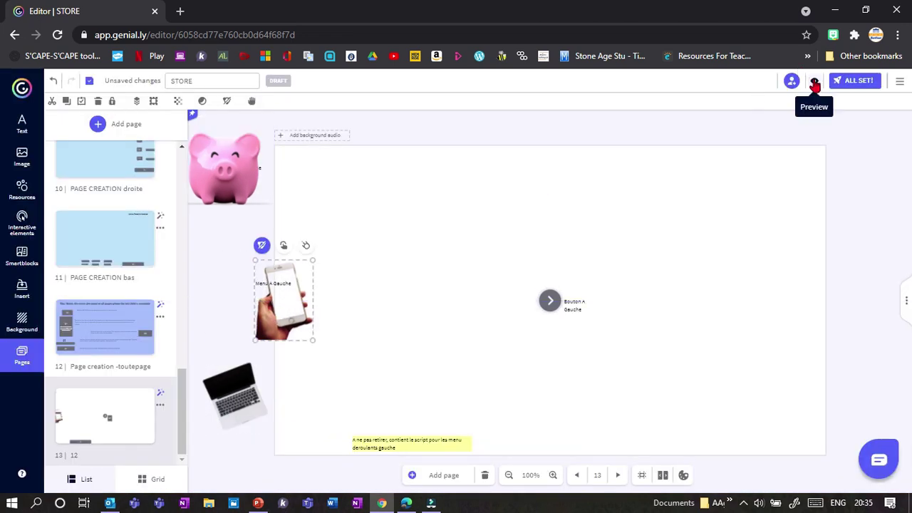
pyautogui.click(813, 82)
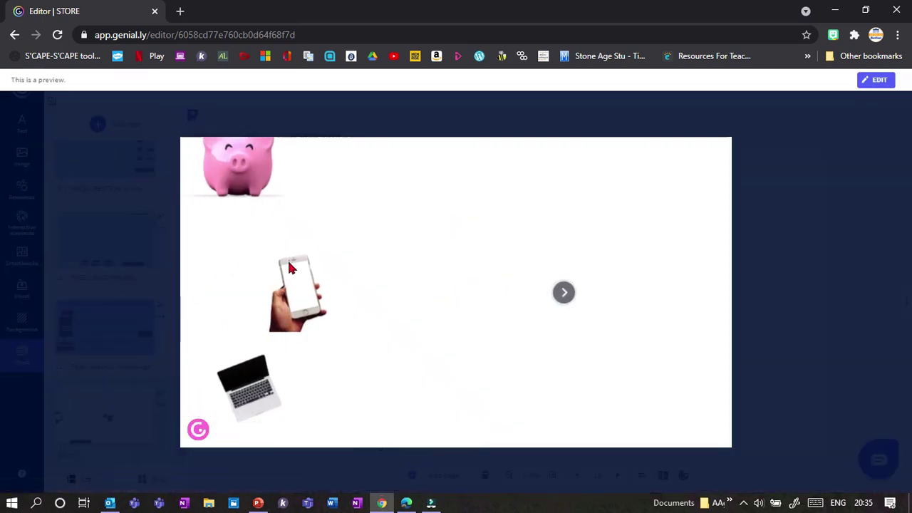
pyautogui.click(559, 292)
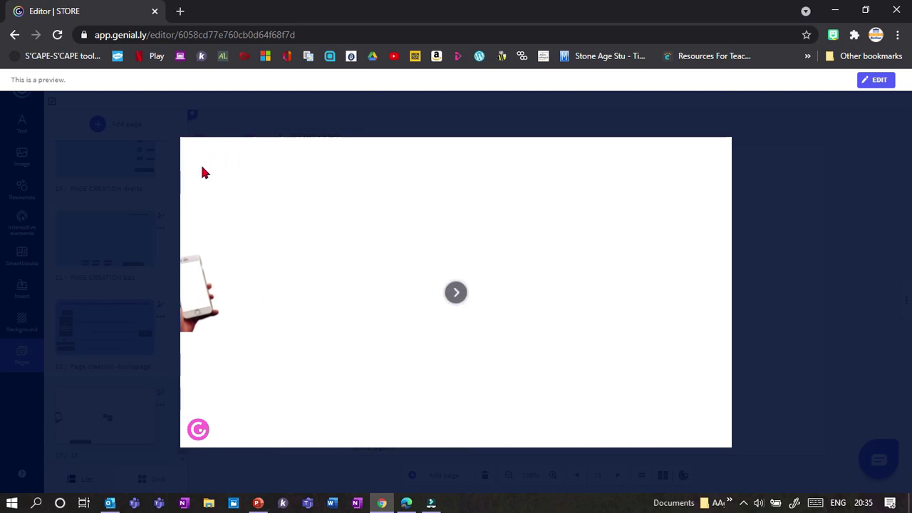
# - On page 1, zoom out and shift the grey PAGE menu block beside the piggy bank
pyautogui.click(762, 365)
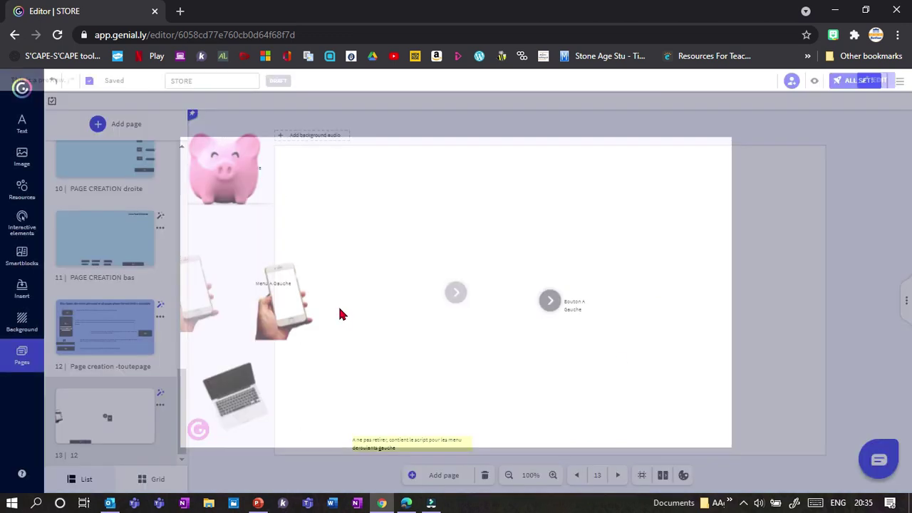
pyautogui.click(510, 476)
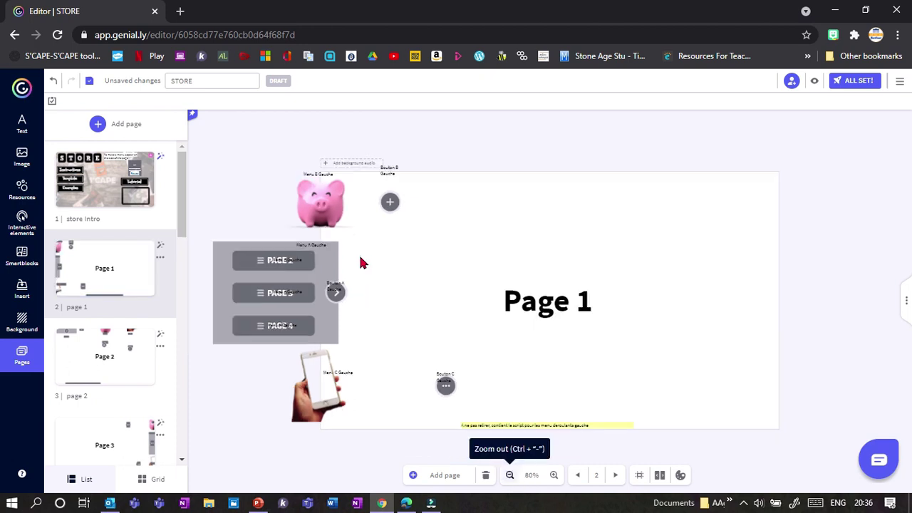
pyautogui.moveTo(364, 245); pyautogui.dragTo(202, 334)
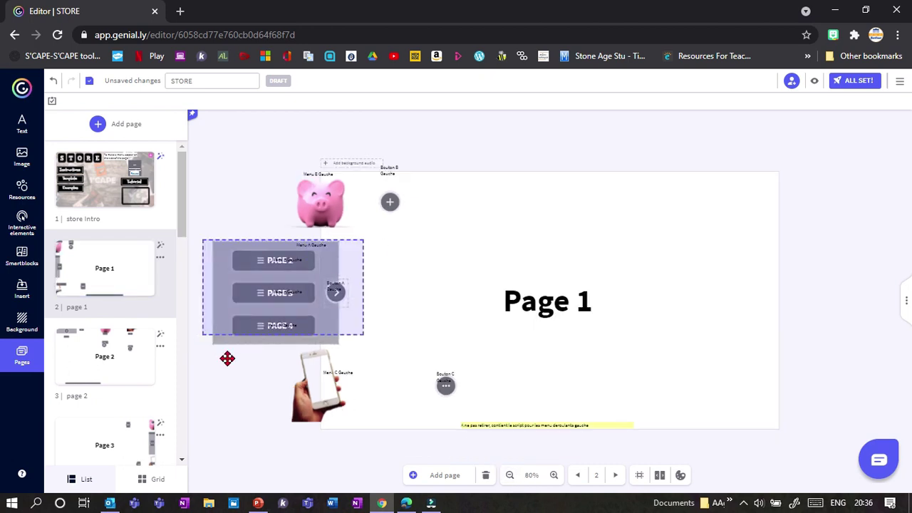
pyautogui.moveTo(345, 330)
pyautogui.mouseDown()
pyautogui.moveTo(378, 330)
pyautogui.moveTo(349, 332)
pyautogui.mouseUp()
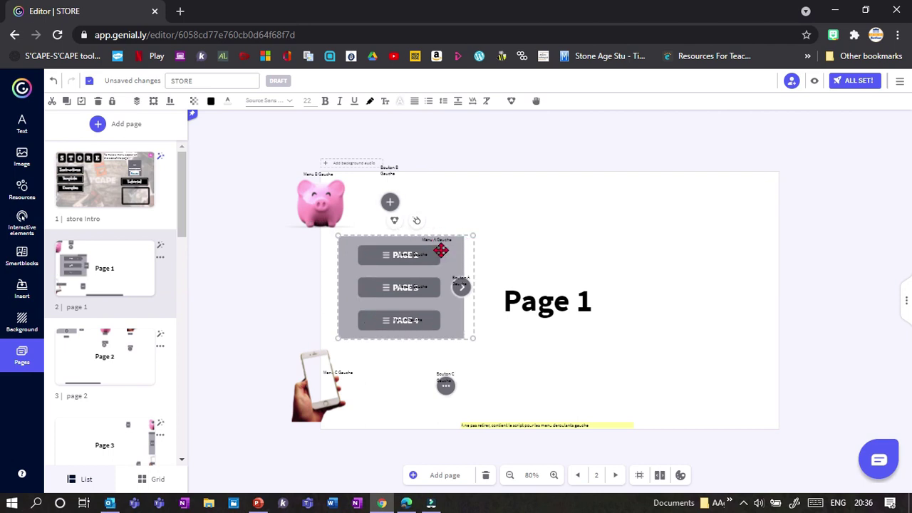
pyautogui.click(317, 290)
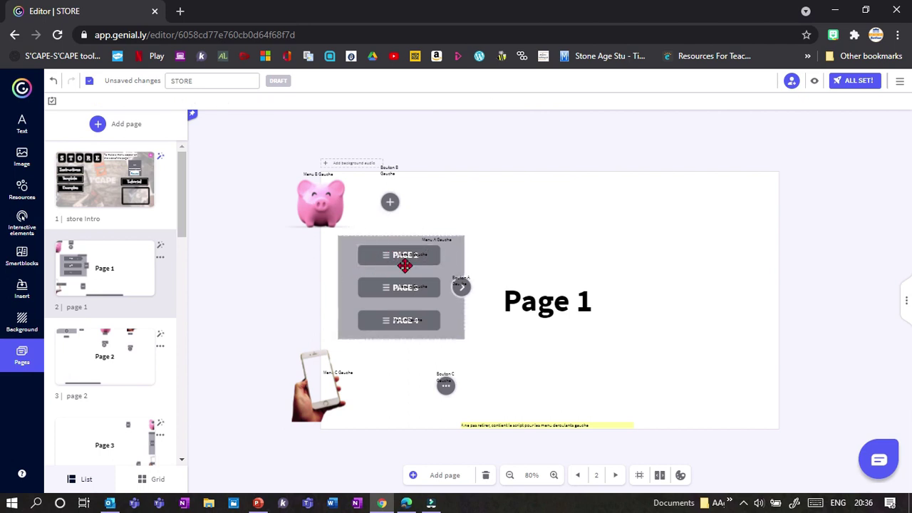
# - At 100% zoom, box-select the PAGE 2–4 menu panel, drag it past the left edge, and preview
pyautogui.click(554, 474)
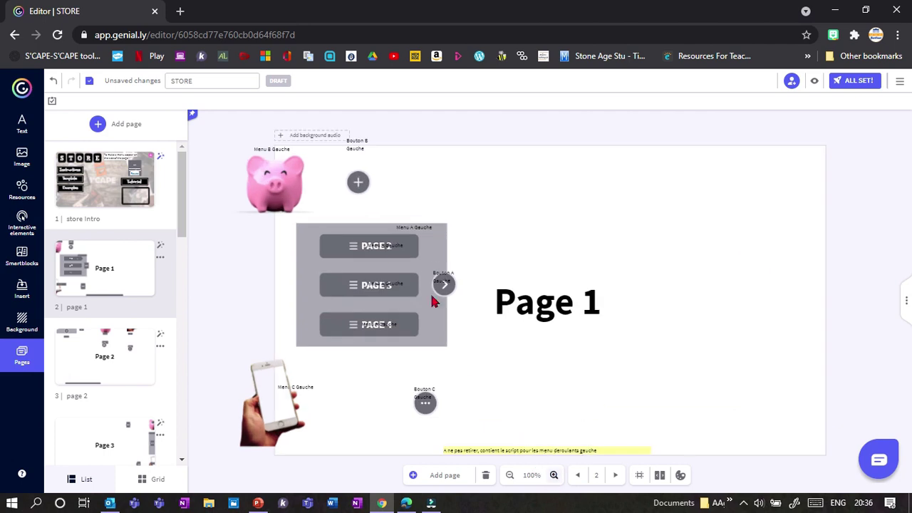
pyautogui.click(351, 255)
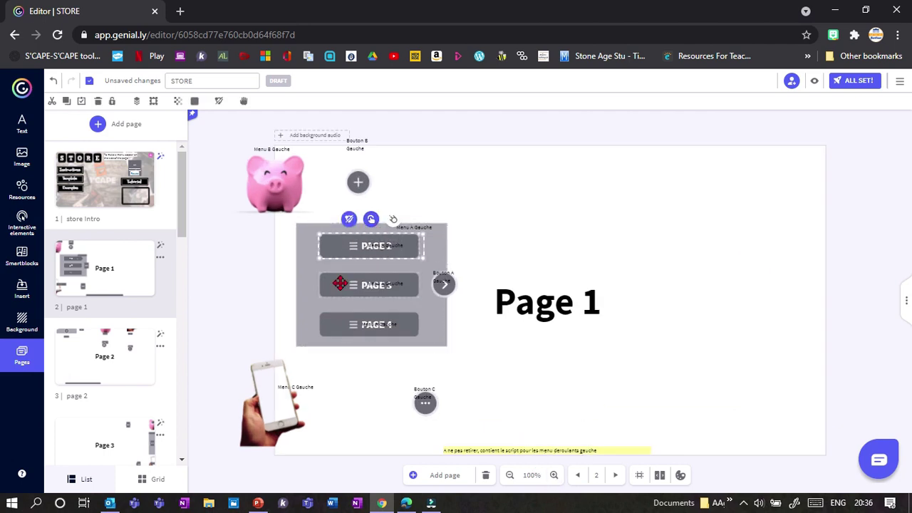
pyautogui.click(340, 283)
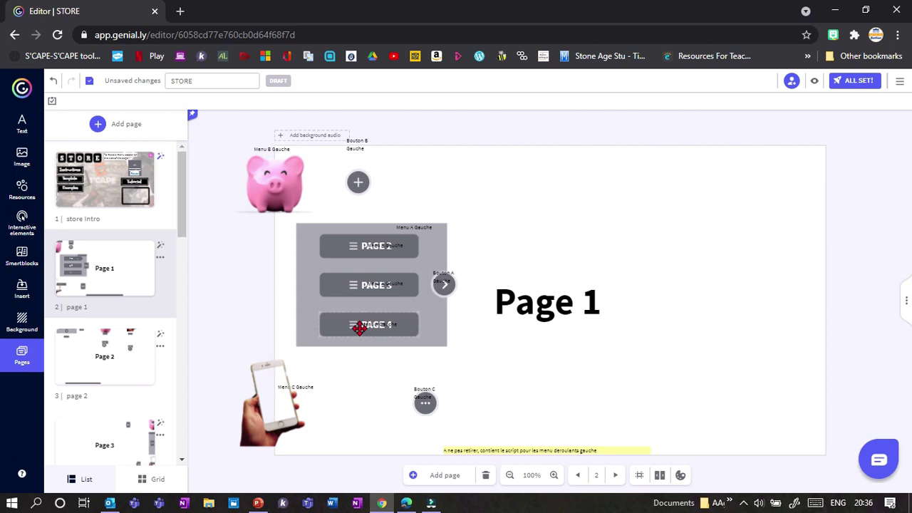
pyautogui.click(360, 325)
pyautogui.click(336, 272)
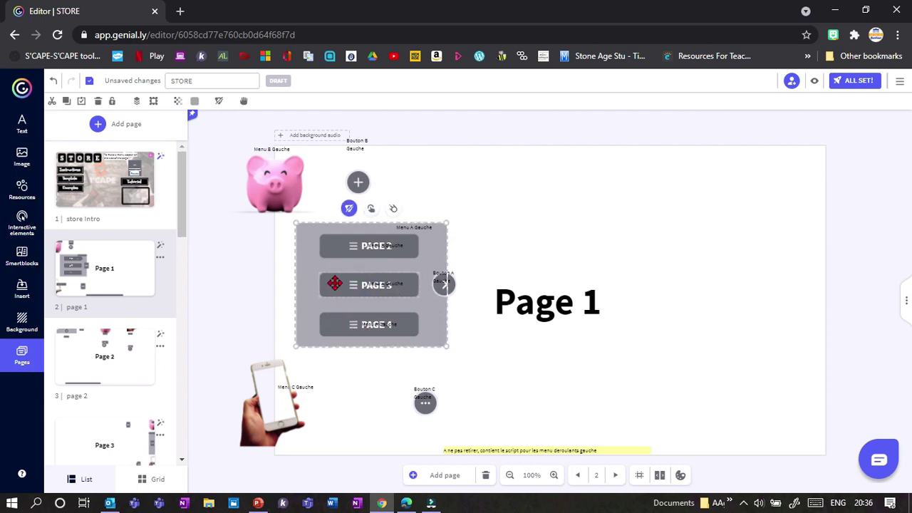
pyautogui.click(332, 283)
pyautogui.click(332, 246)
pyautogui.moveTo(473, 350); pyautogui.dragTo(303, 257)
pyautogui.moveTo(303, 257); pyautogui.dragTo(205, 259)
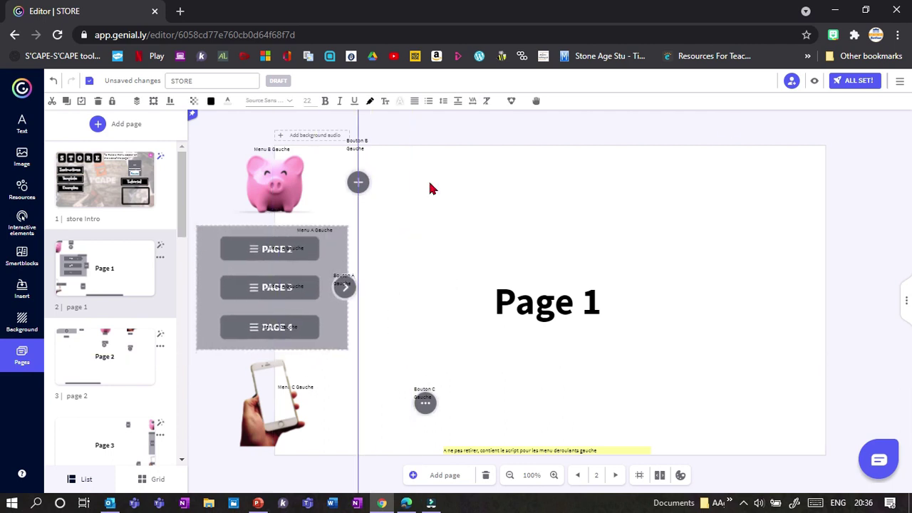
pyautogui.click(814, 81)
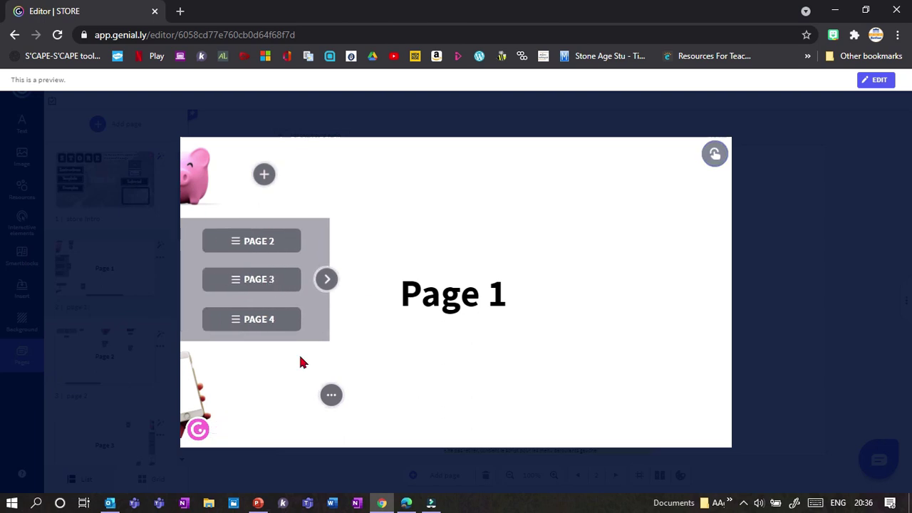
# - Open page 9, then page 12 Bloc Notes, and marquee-select its FONCTION box, text area and font-size box
pyautogui.press('Escape')
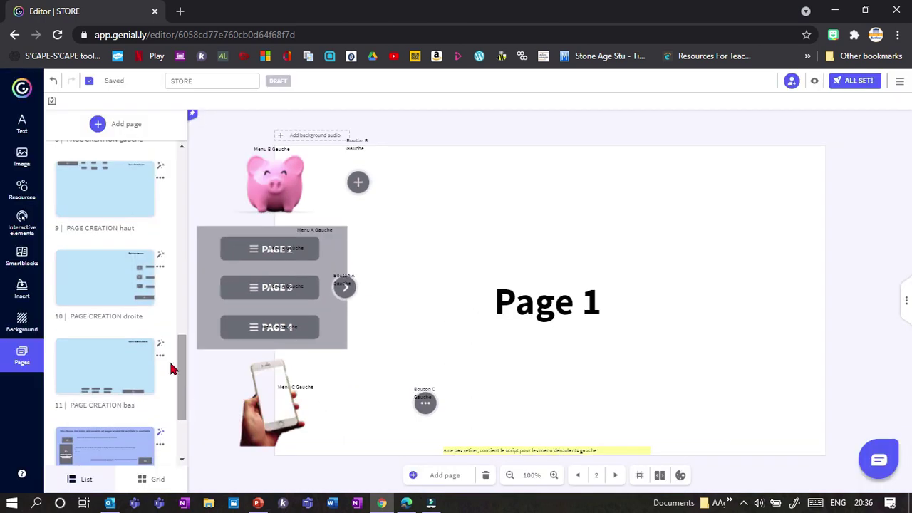
pyautogui.click(104, 206)
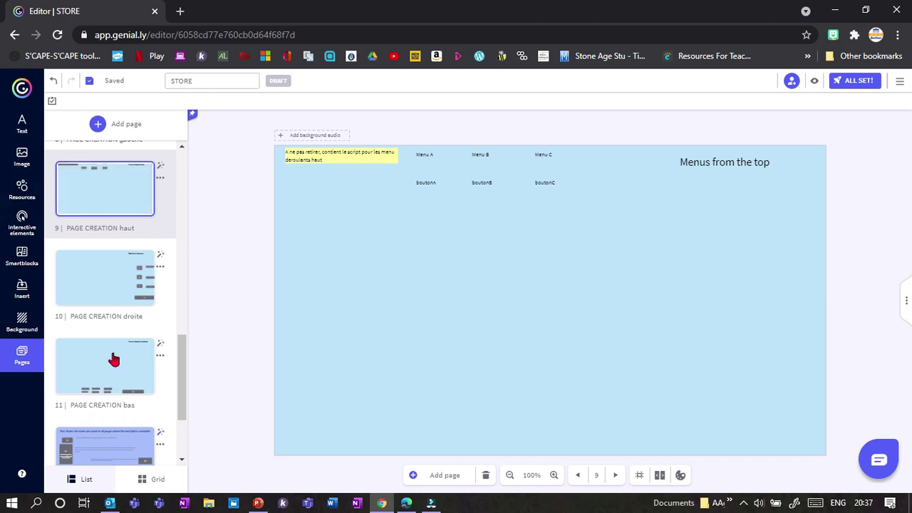
pyautogui.moveTo(183, 382); pyautogui.dragTo(183, 426)
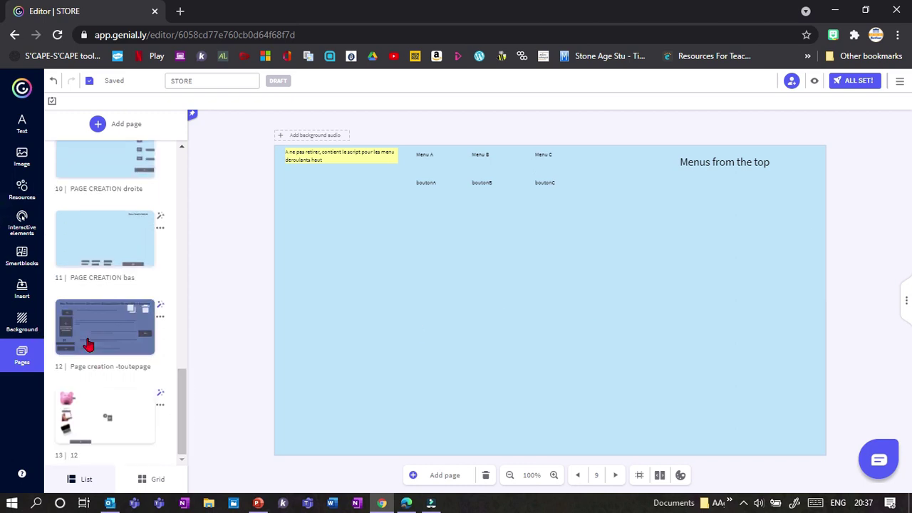
pyautogui.click(88, 345)
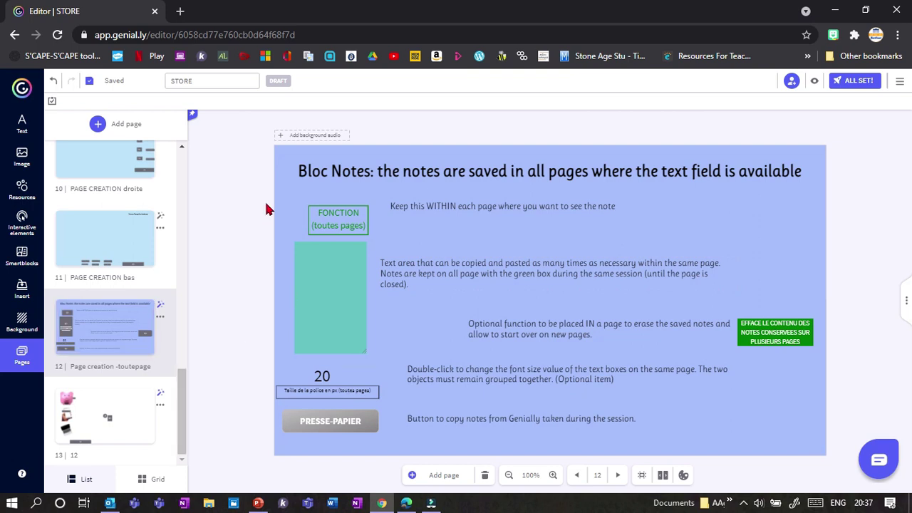
pyautogui.moveTo(264, 199); pyautogui.dragTo(373, 397)
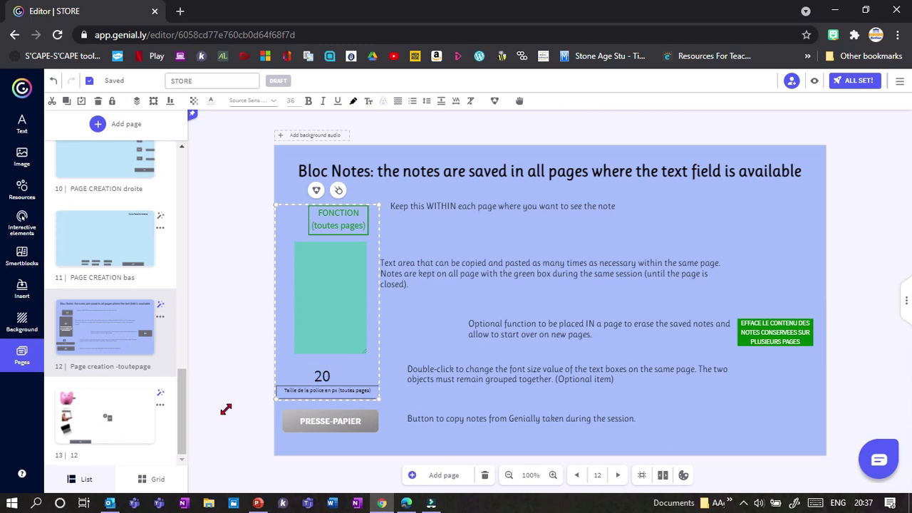
# - On page 13, move the pasted notes group off the phone to the right
pyautogui.click(66, 432)
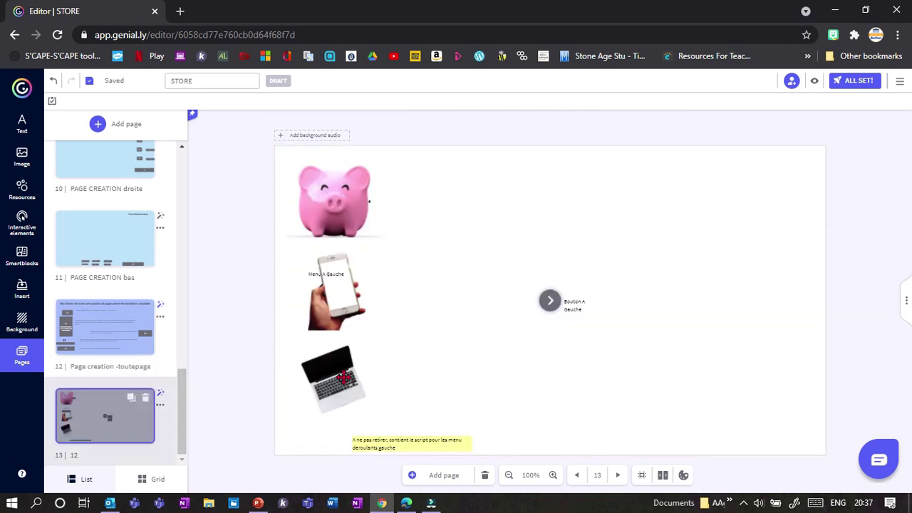
pyautogui.click(336, 321)
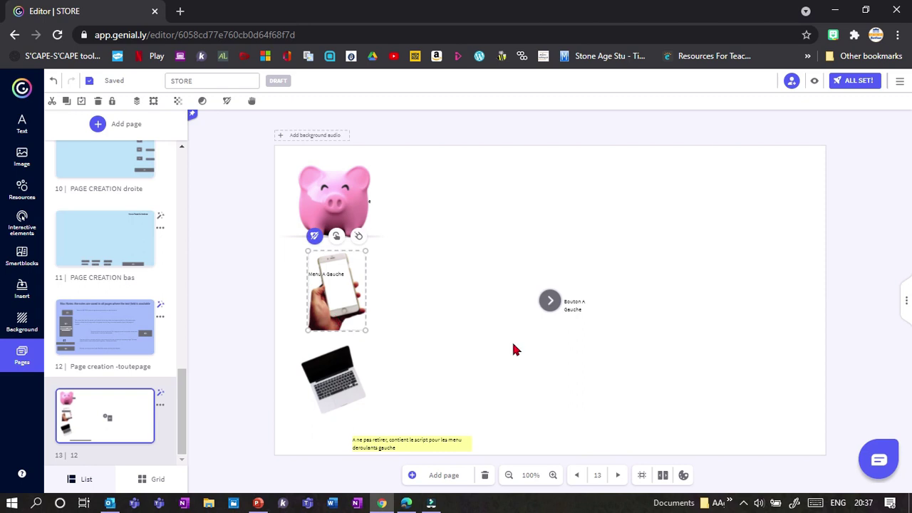
pyautogui.click(478, 356)
pyautogui.moveTo(477, 356); pyautogui.dragTo(387, 347)
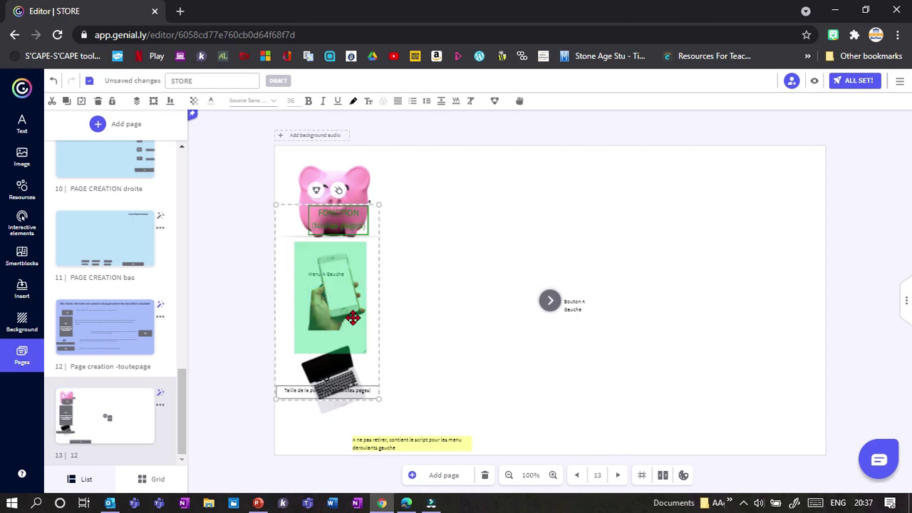
pyautogui.moveTo(353, 318); pyautogui.dragTo(319, 326)
# - Shrink the green text area to fit the phone screen and slide the phone beneath it
pyautogui.click(448, 328)
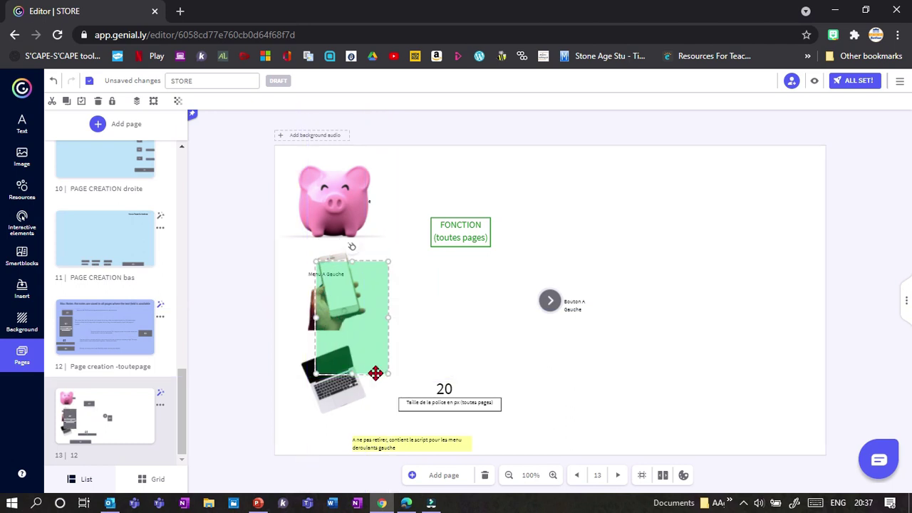
pyautogui.moveTo(342, 304); pyautogui.dragTo(366, 299)
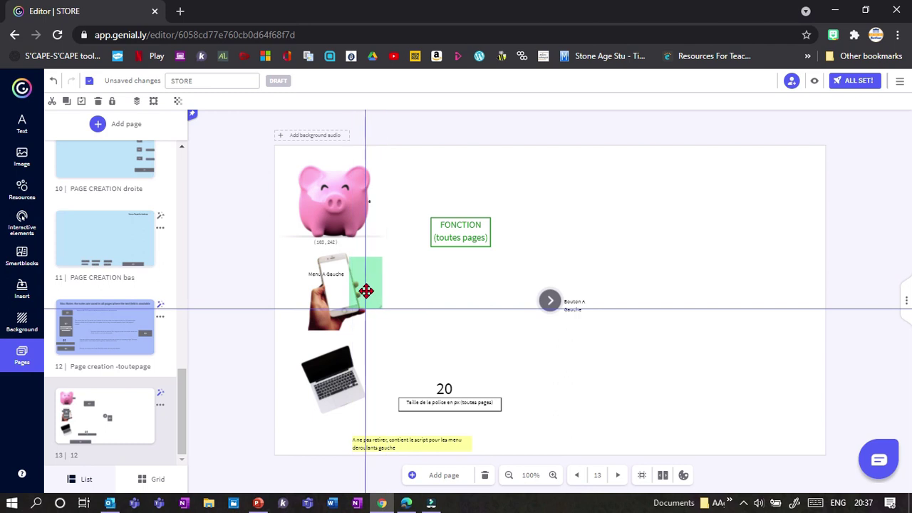
pyautogui.click(327, 263)
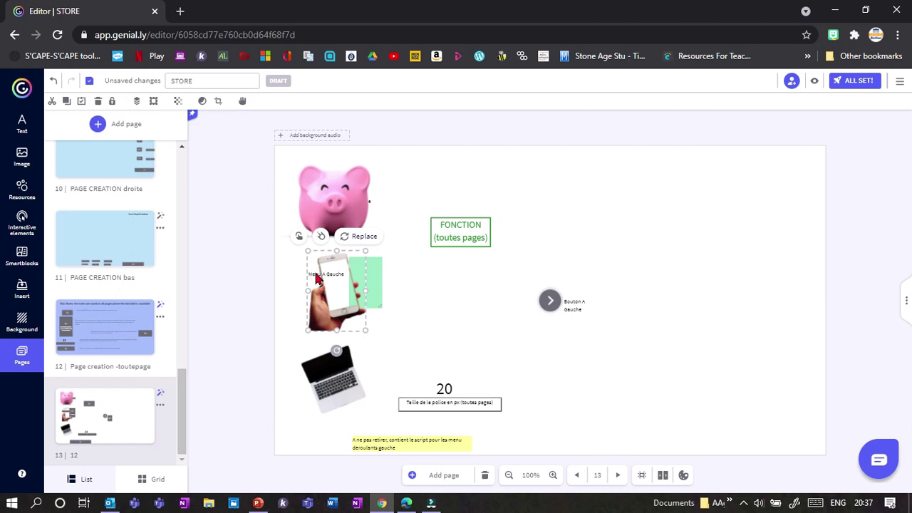
pyautogui.moveTo(325, 308); pyautogui.dragTo(358, 308)
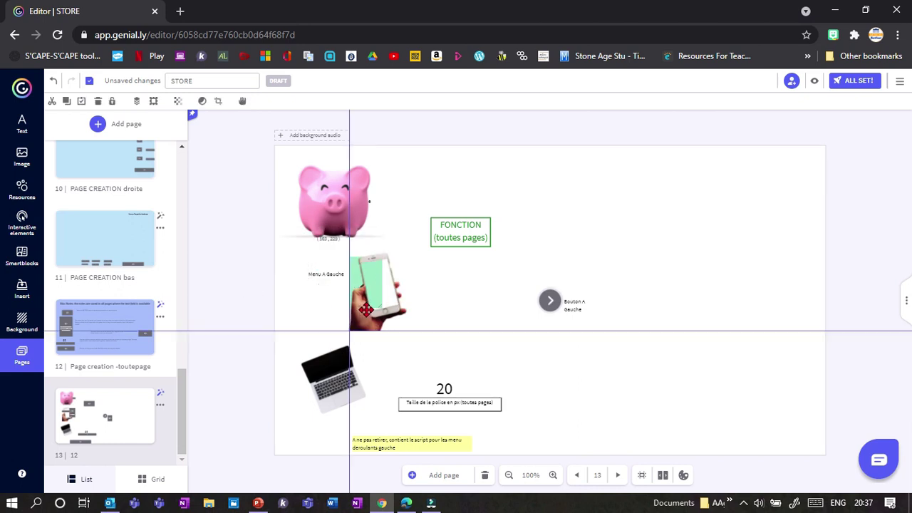
# - Place the Menu A Gauche label on the green area, group them, and realign the phone
pyautogui.click(327, 274)
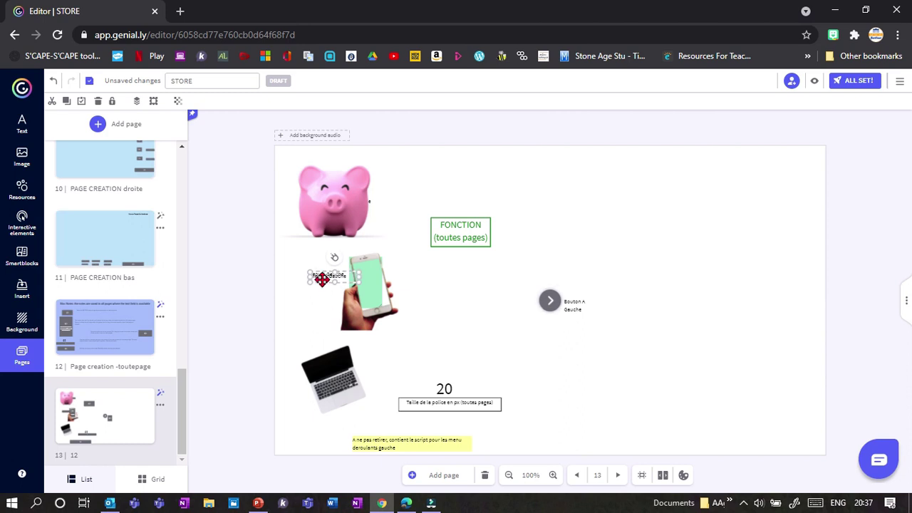
pyautogui.moveTo(322, 279); pyautogui.dragTo(428, 307)
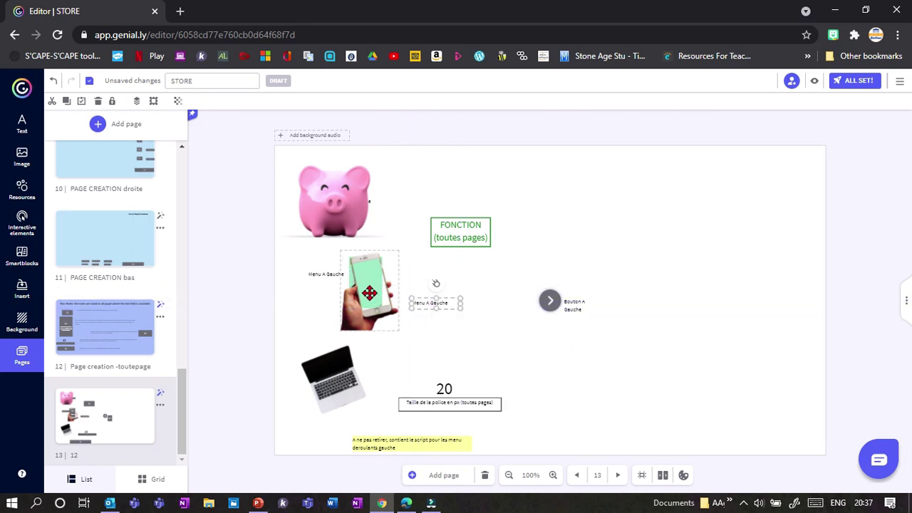
pyautogui.moveTo(369, 293); pyautogui.dragTo(326, 300)
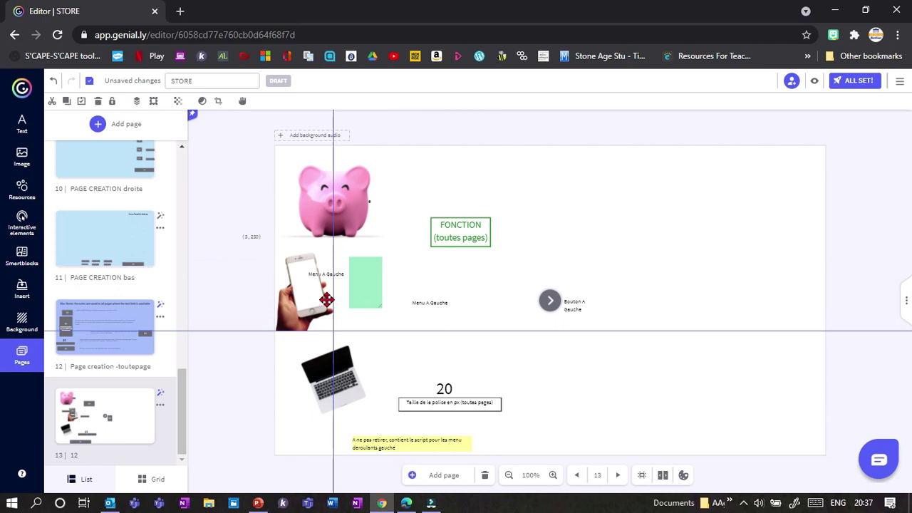
pyautogui.click(429, 303)
pyautogui.moveTo(409, 306); pyautogui.dragTo(368, 300)
pyautogui.click(366, 261)
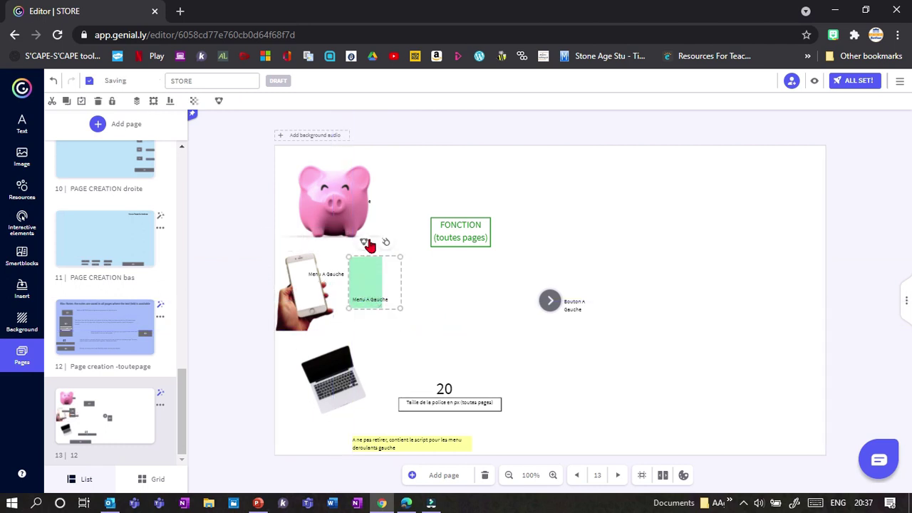
pyautogui.click(365, 243)
pyautogui.moveTo(332, 276); pyautogui.dragTo(310, 275)
pyautogui.moveTo(293, 305); pyautogui.dragTo(323, 292)
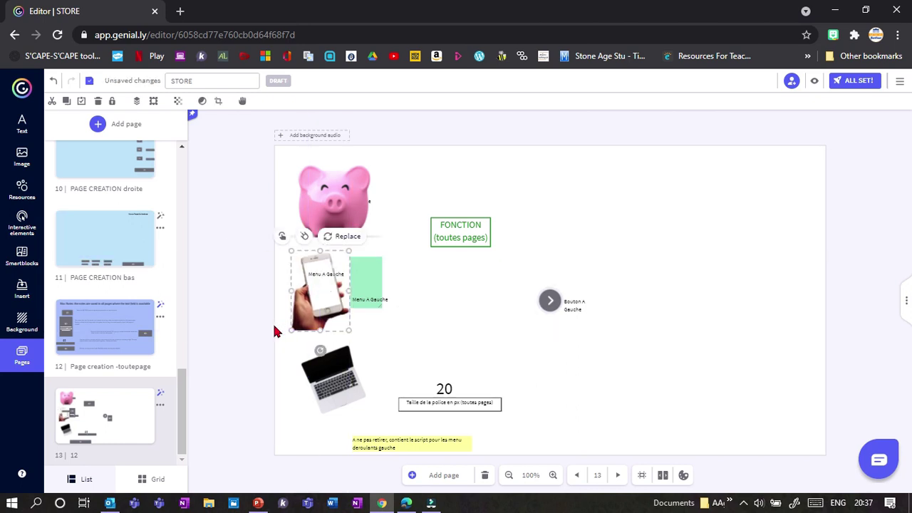
pyautogui.keyDown('shift'); pyautogui.click(367, 285); pyautogui.keyUp('shift')
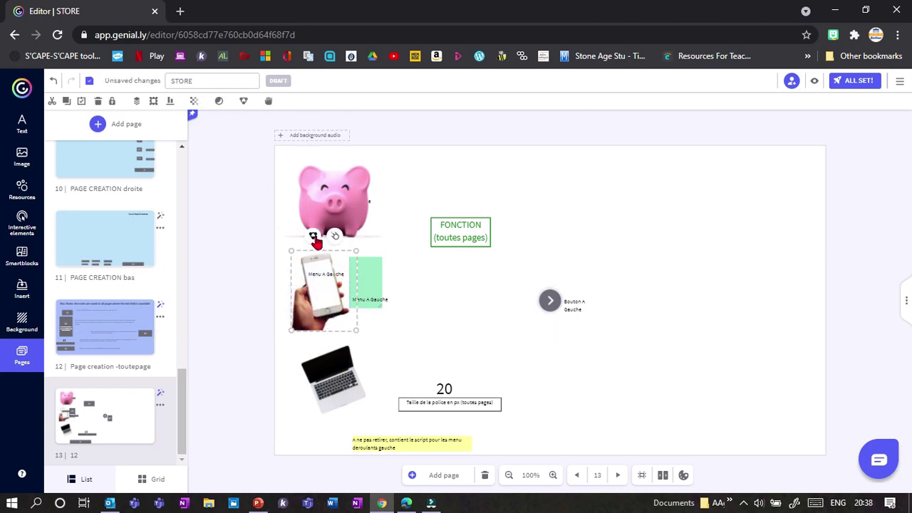
# - Move FONCTION to the top-right corner and the font-size box bottom-right, setting size 10
pyautogui.moveTo(451, 252); pyautogui.dragTo(796, 168)
pyautogui.moveTo(438, 407); pyautogui.dragTo(763, 433)
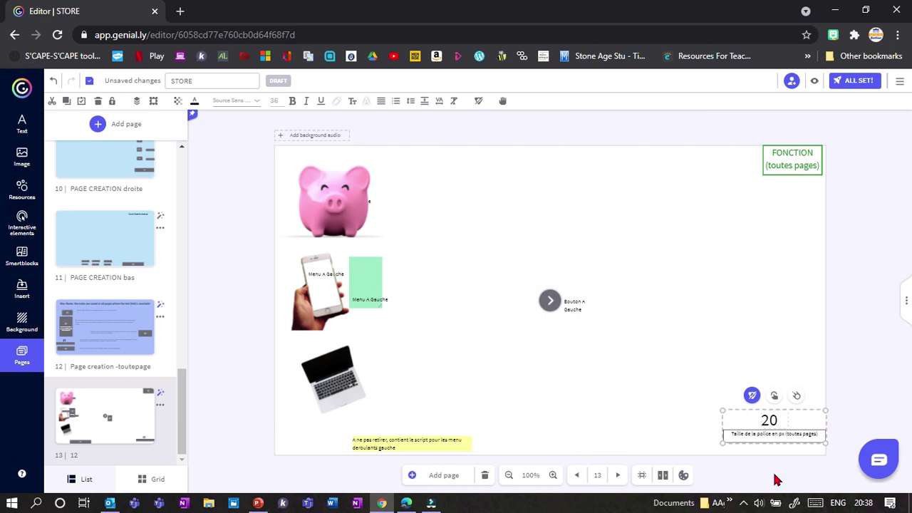
pyautogui.press('BackSpace')
pyautogui.write('1')
# - Fit the green note area over the phone screen and move both to the left edge
pyautogui.moveTo(370, 276); pyautogui.dragTo(323, 290)
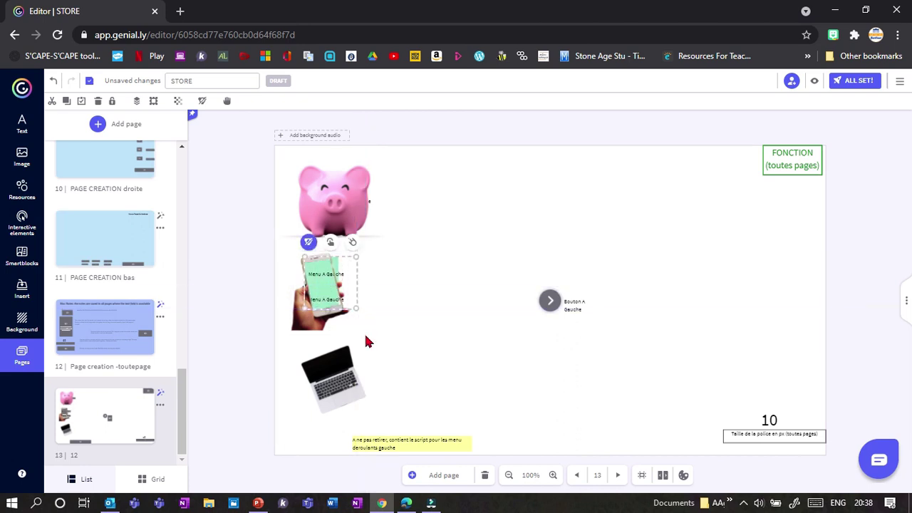
pyautogui.moveTo(366, 335); pyautogui.dragTo(271, 255)
pyautogui.moveTo(295, 319); pyautogui.dragTo(237, 322)
pyautogui.moveTo(296, 322); pyautogui.dragTo(296, 323)
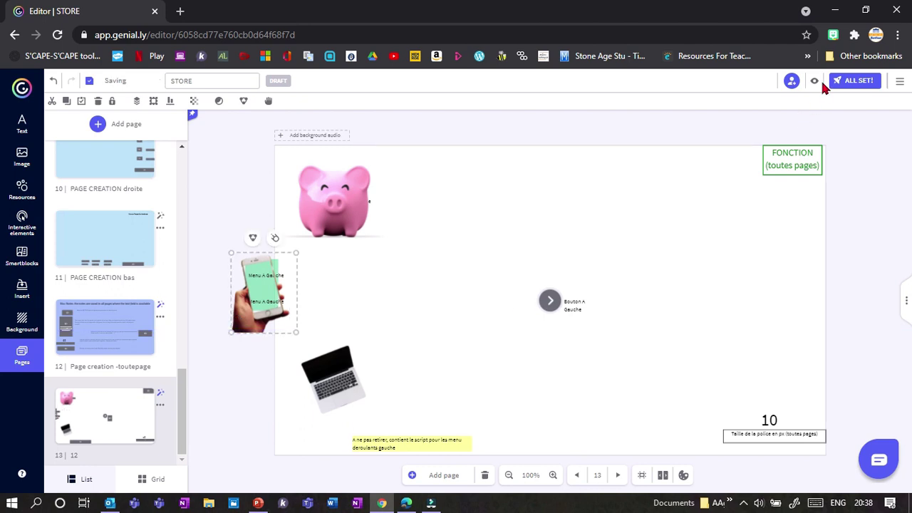
# - Preview page 13 and use the arrow button to slide the images out and back
pyautogui.click(815, 80)
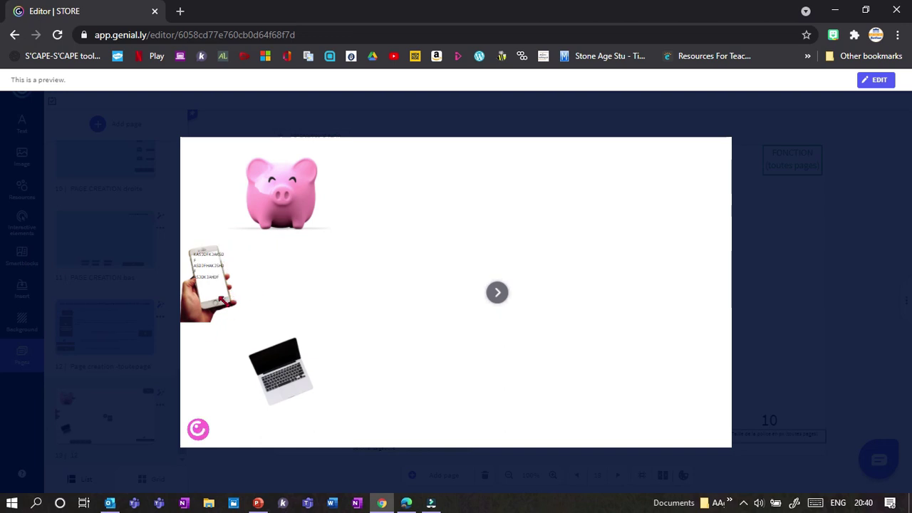
pyautogui.click(498, 293)
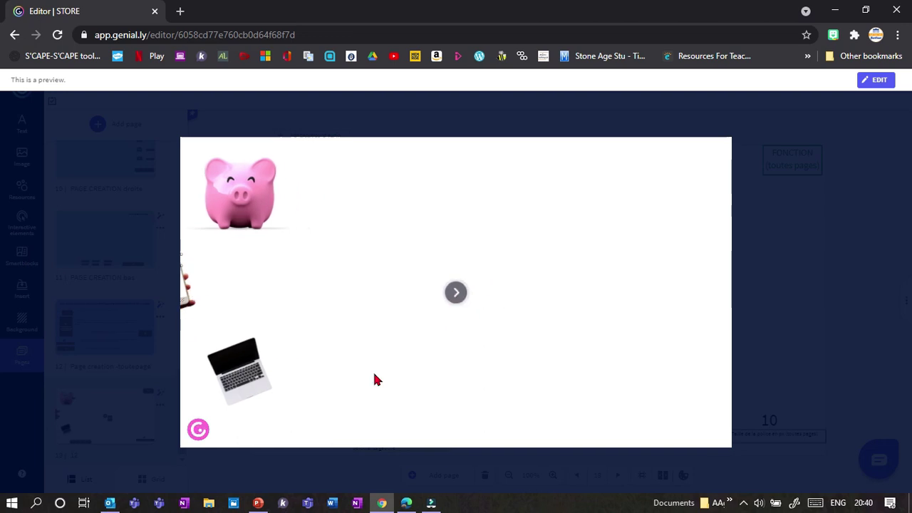
pyautogui.click(463, 292)
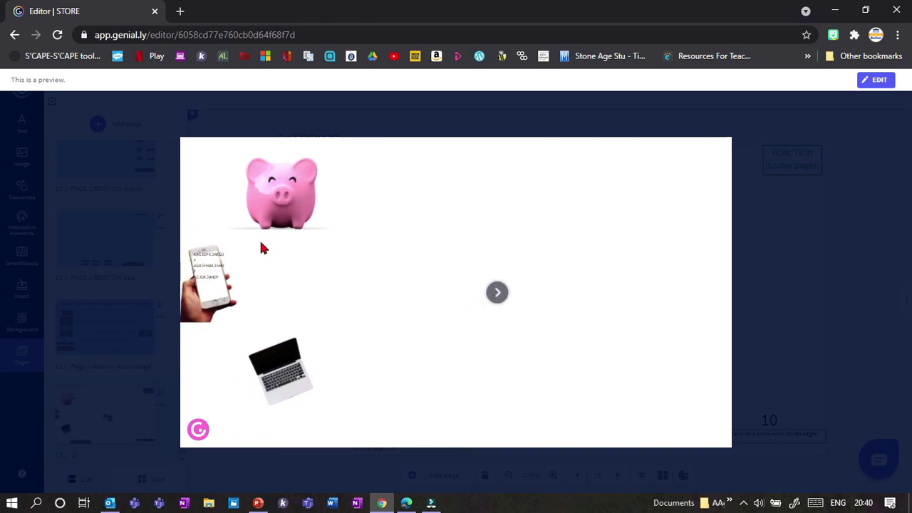